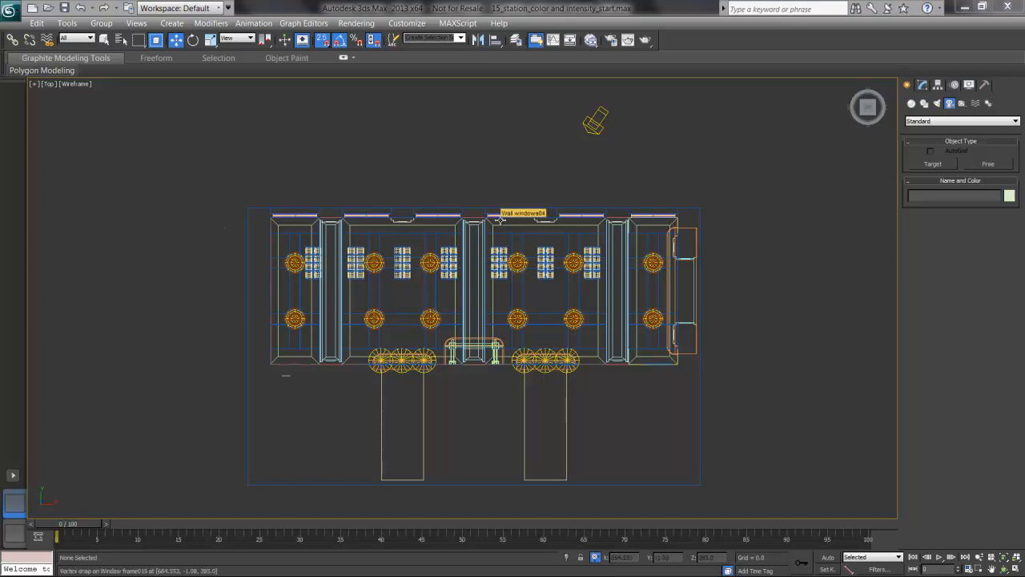
# Place a free camera in the left view at the middle of the hall, between and below the two rows of chandeliers.
pyautogui.press('l')
pyautogui.press('z')
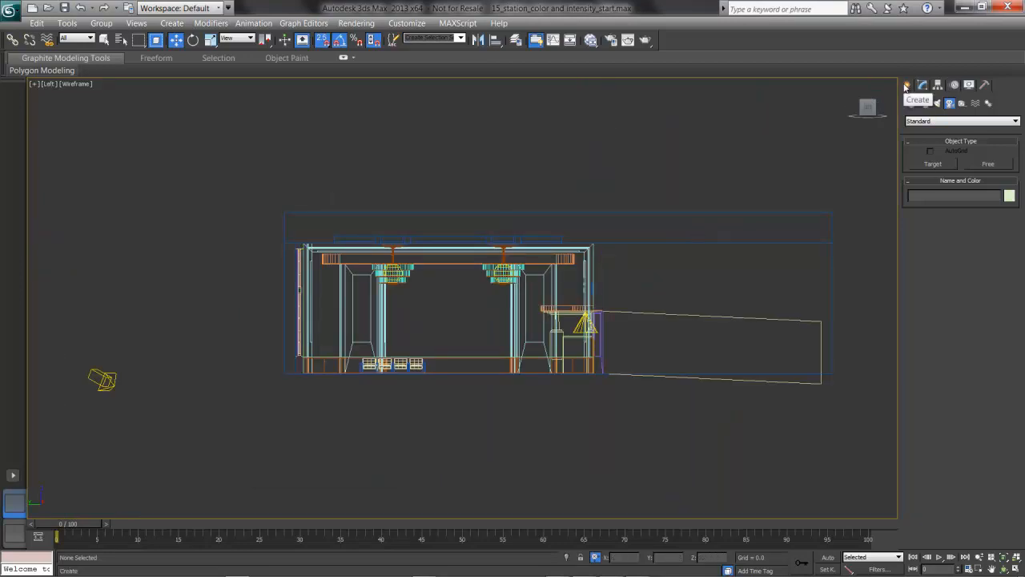
pyautogui.click(997, 166)
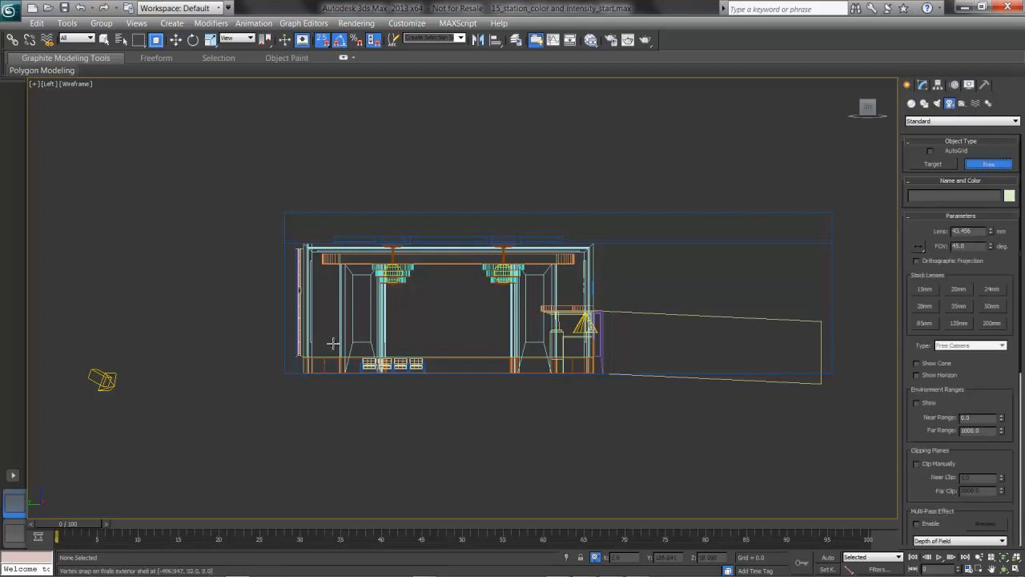
pyautogui.click(437, 323)
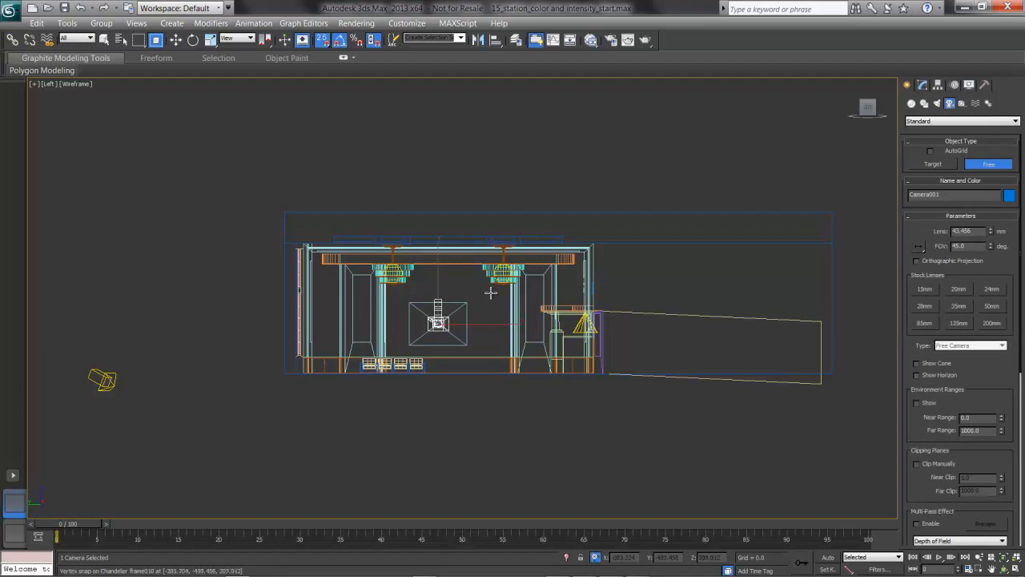
pyautogui.press('w')
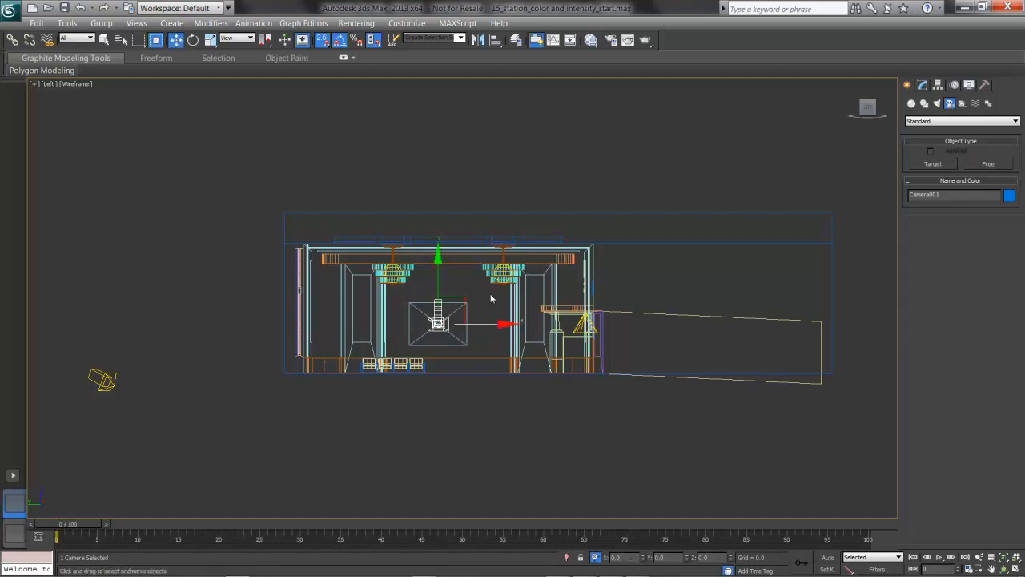
# Give the new camera the 28 mm stock lens while viewing the station from above.
pyautogui.press('t')
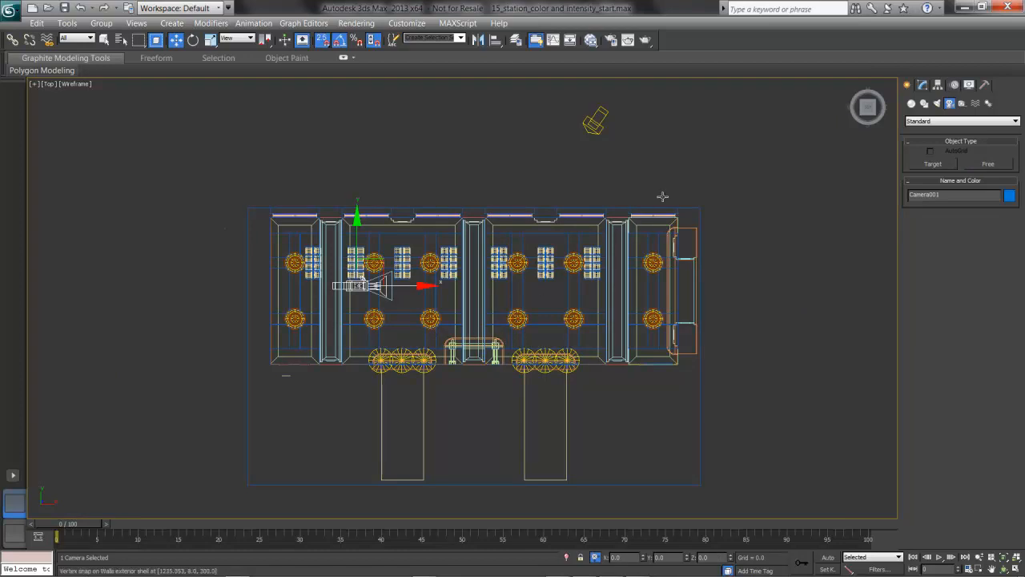
pyautogui.click(922, 84)
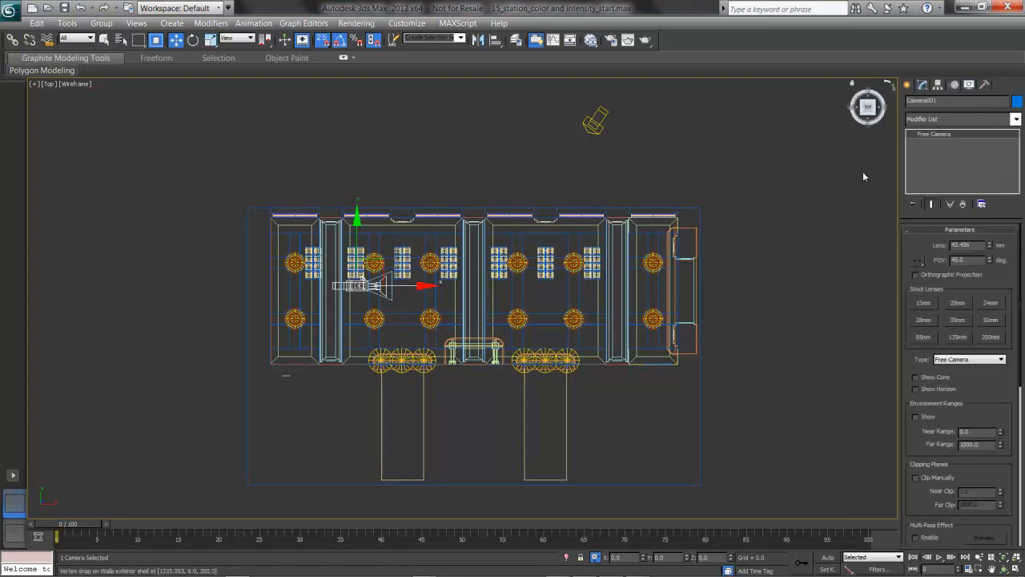
pyautogui.click(923, 319)
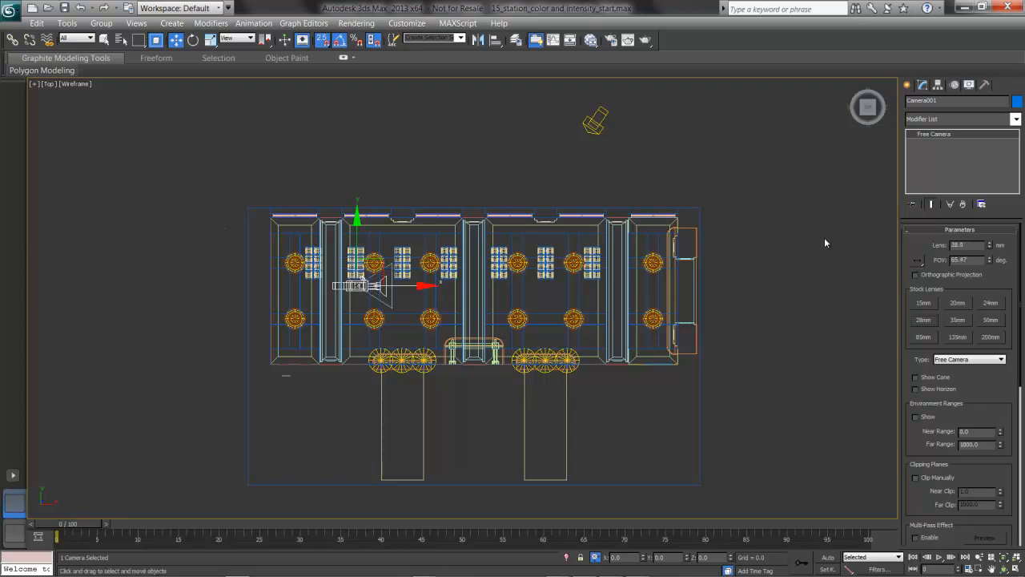
# Look through the new camera in shaded display and truck it until the whole wall clock is in frame.
pyautogui.press('c')
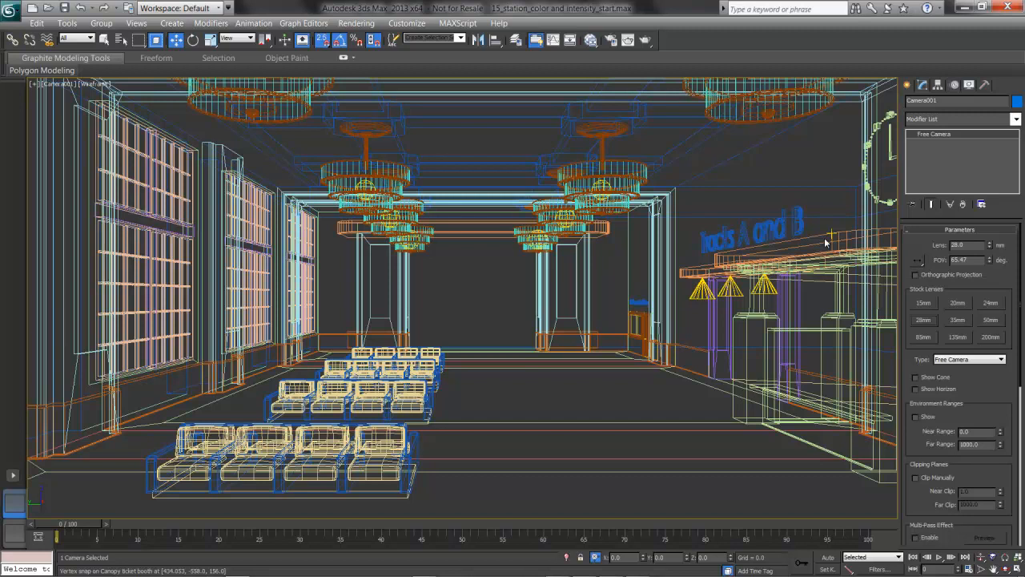
pyautogui.press('F3')
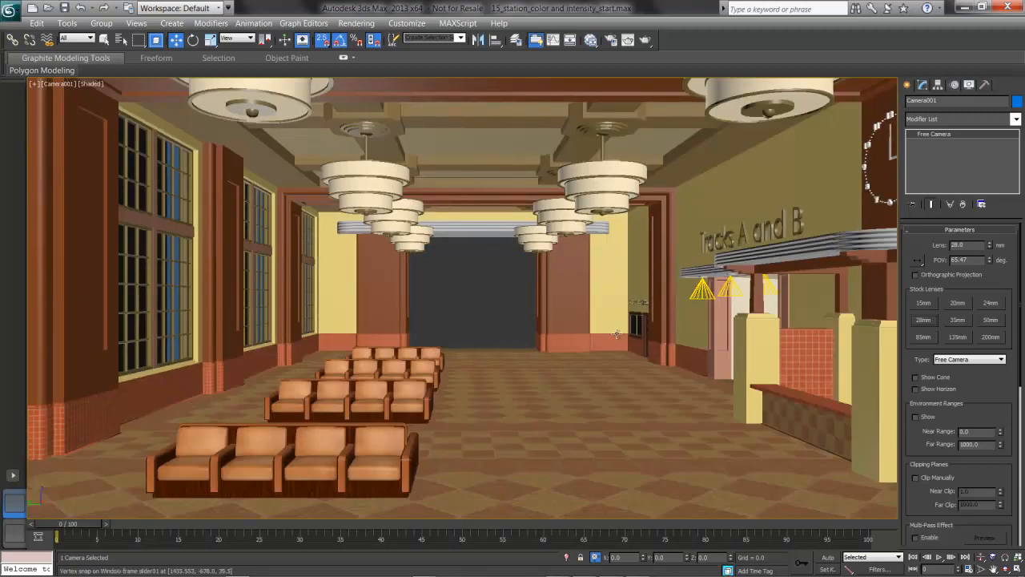
pyautogui.moveTo(582, 357); pyautogui.dragTo(479, 298, button='middle')
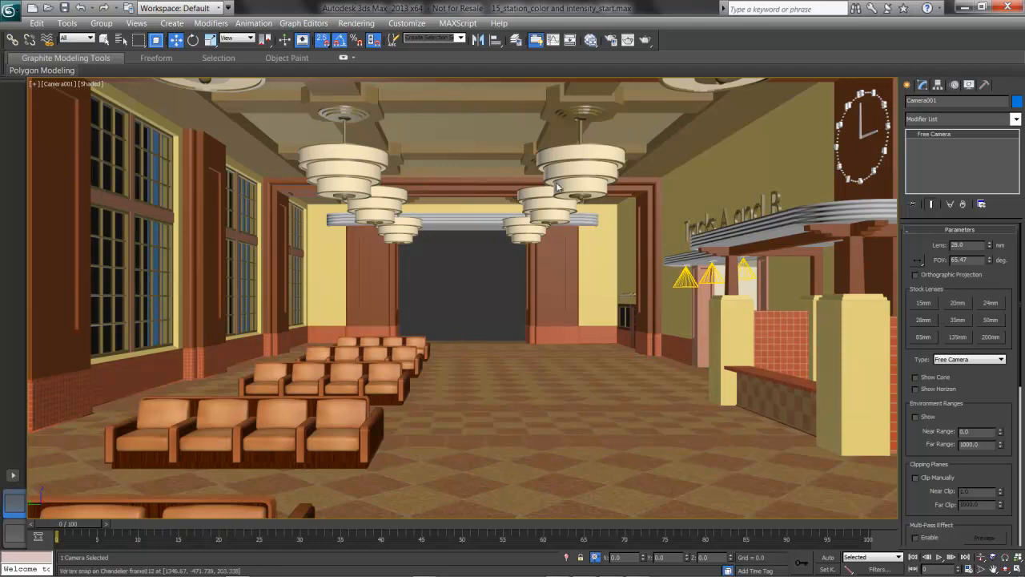
# Check the assigned production renderer and the Final Gather settings in the render setup.
pyautogui.click(610, 40)
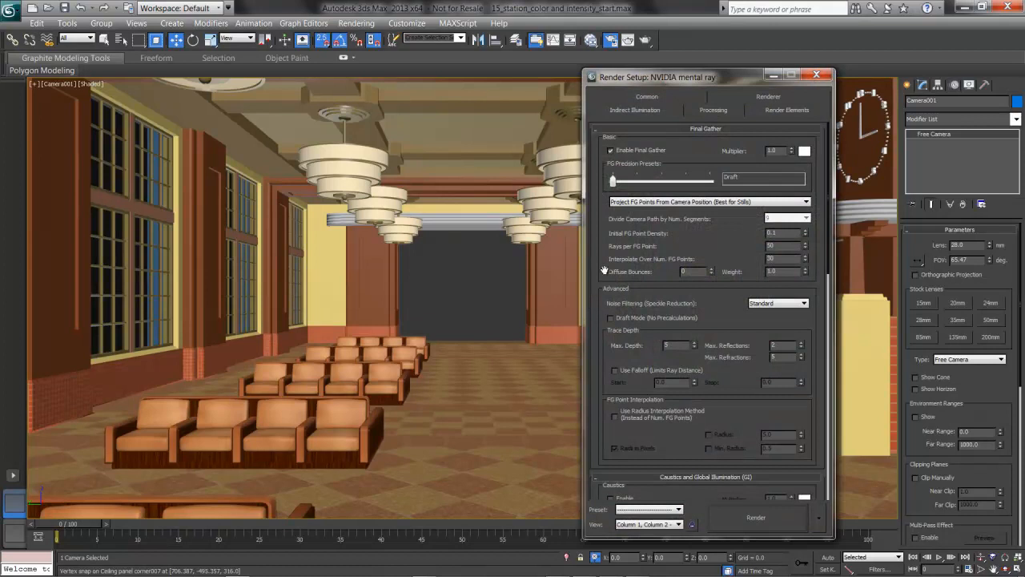
pyautogui.click(642, 98)
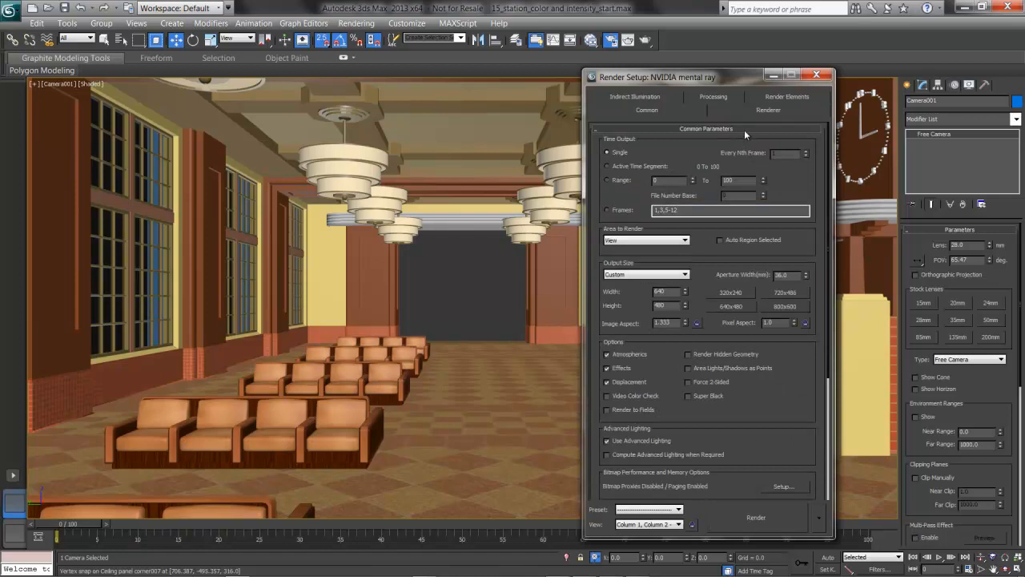
pyautogui.click(744, 129)
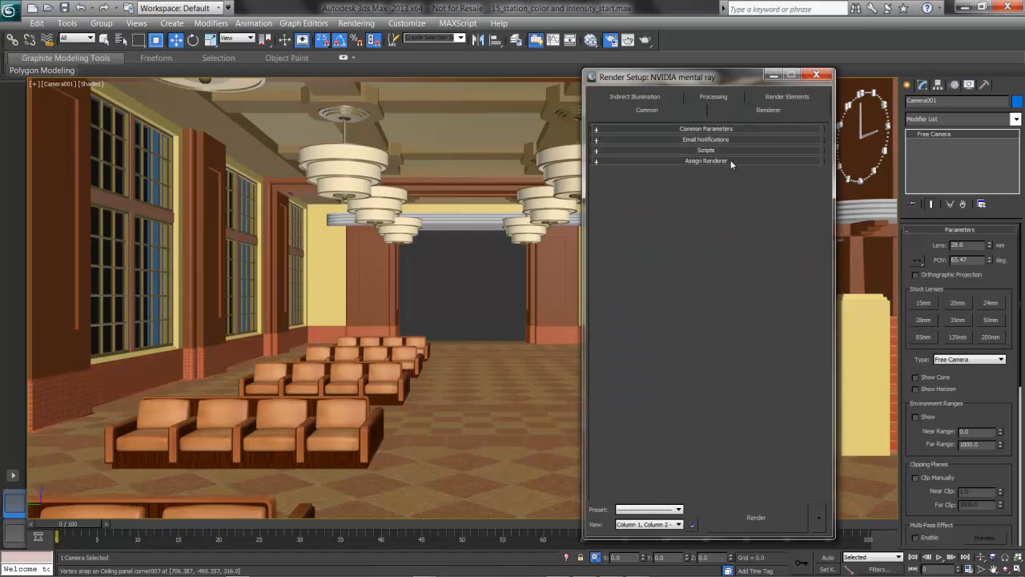
pyautogui.click(730, 160)
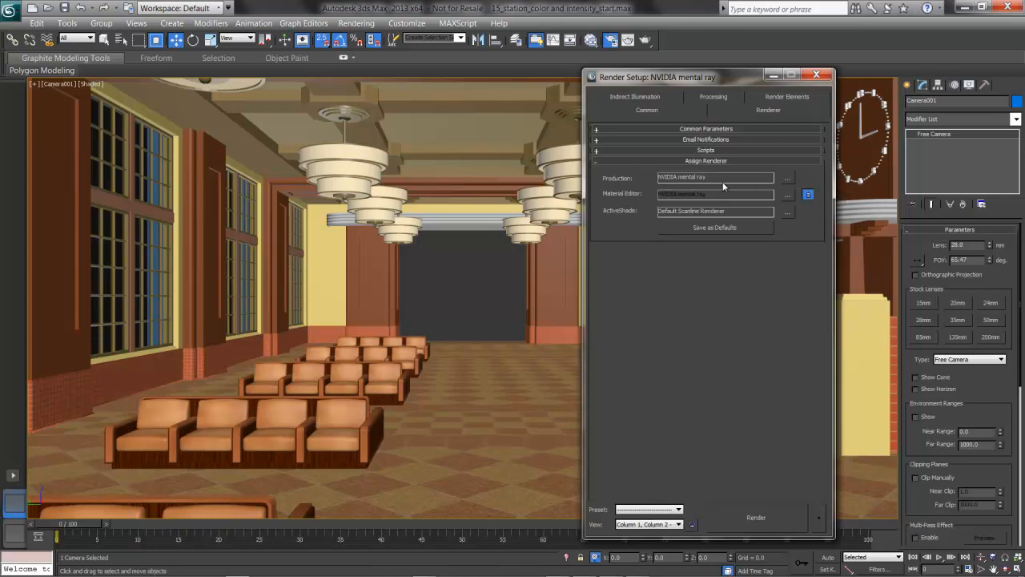
pyautogui.click(647, 99)
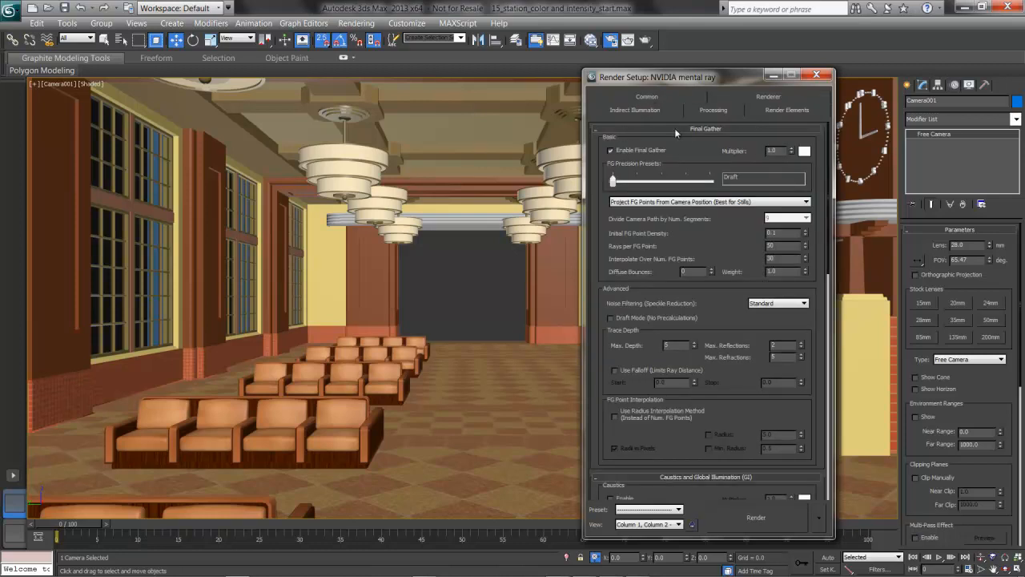
pyautogui.click(816, 76)
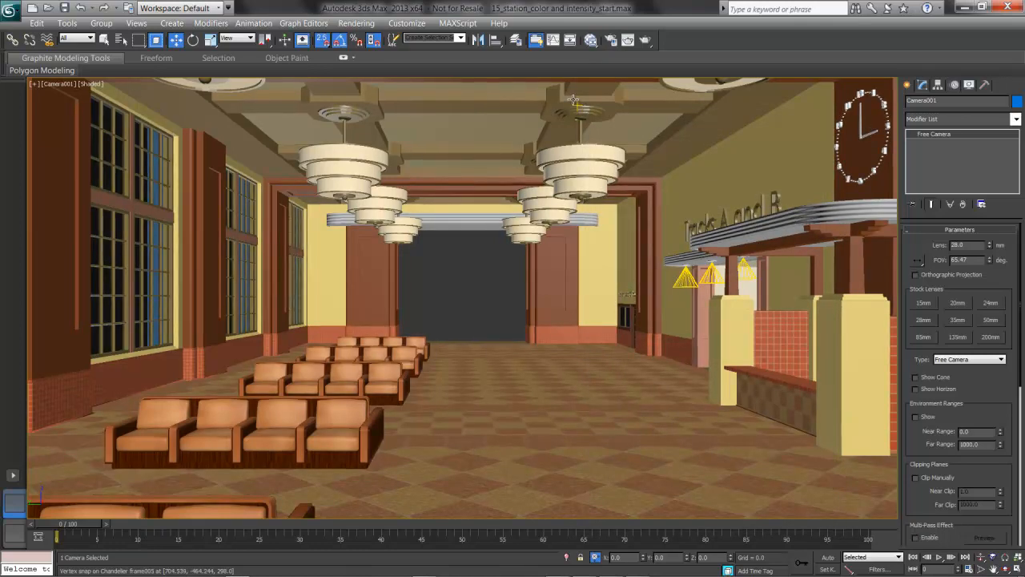
# Start a test render of the camera view, cancel it partway and dismiss the rendered frame.
pyautogui.click(644, 41)
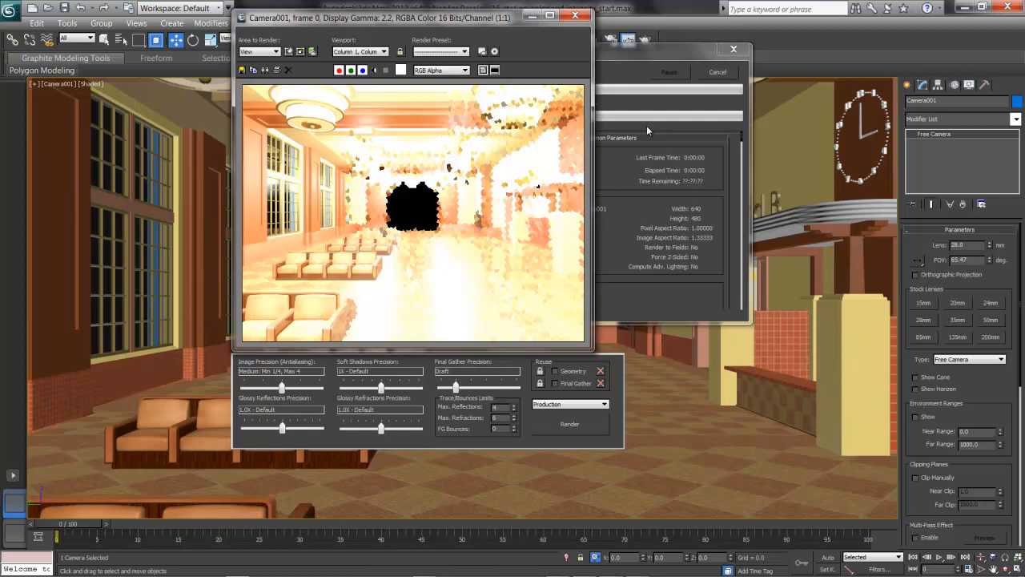
pyautogui.press('Escape')
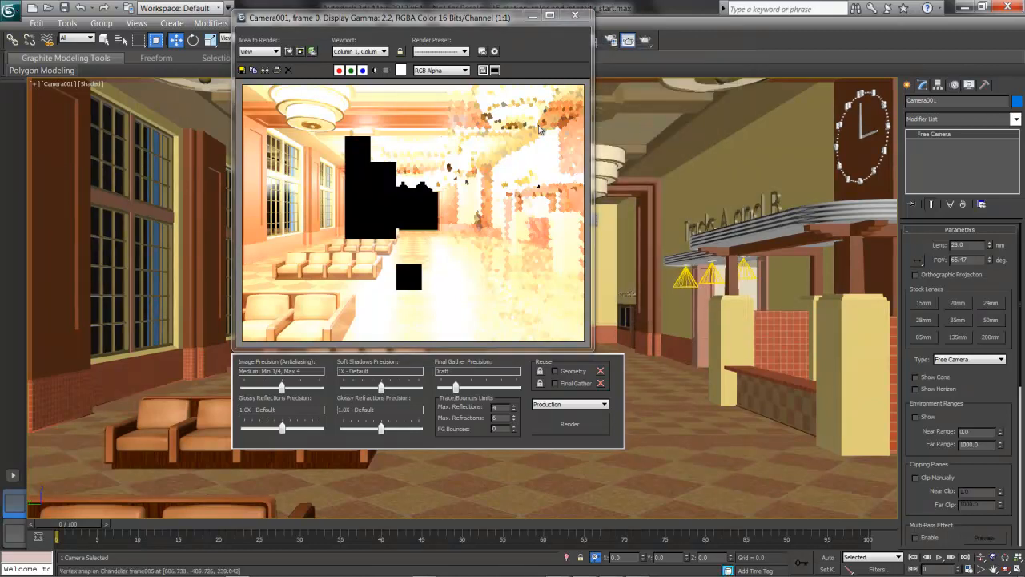
pyautogui.click(574, 14)
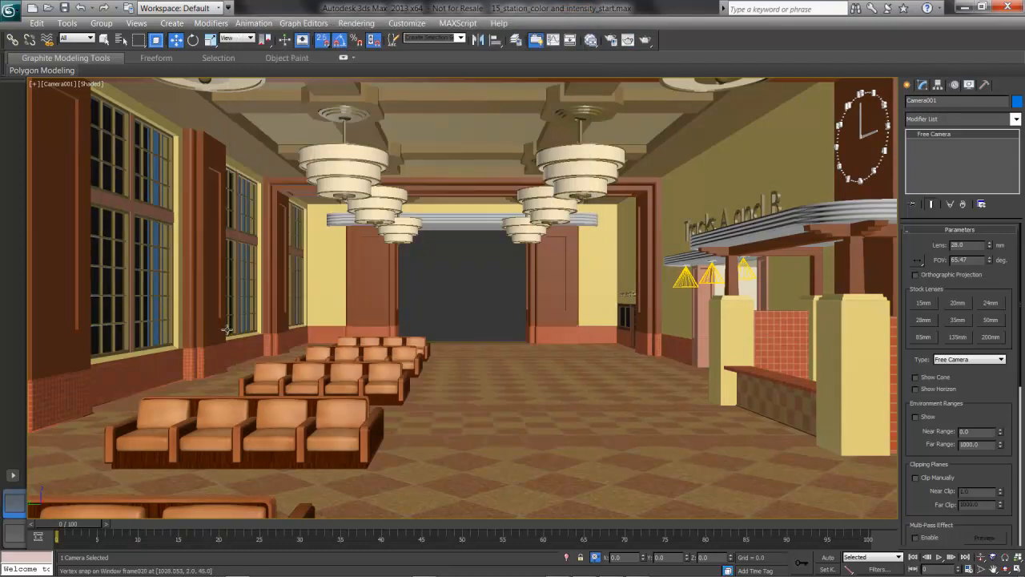
# Select the exterior wall shell behind the window glass and inspect the main wall paint material in the Slate Material Editor.
pyautogui.click(157, 258)
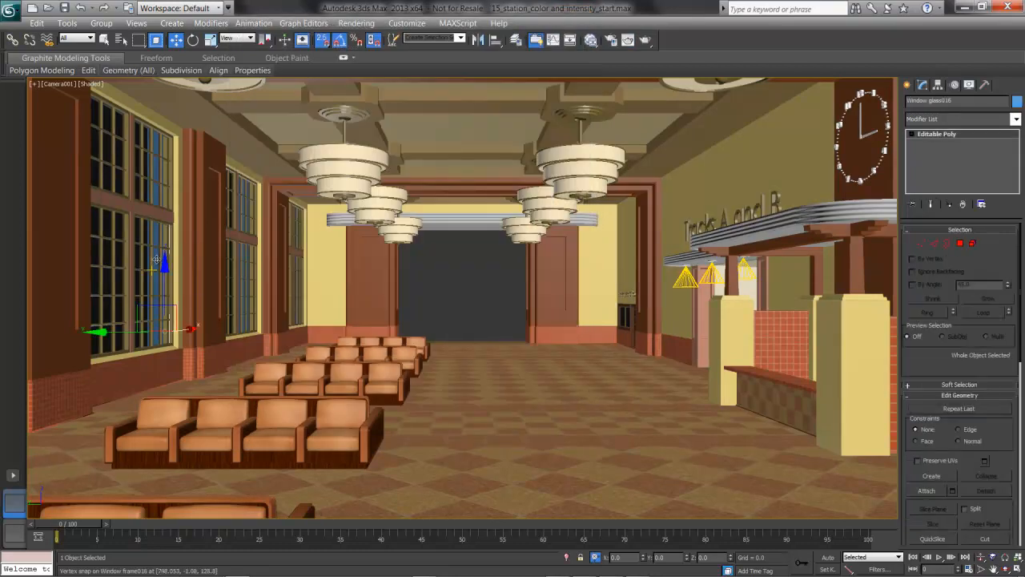
pyautogui.click(157, 259)
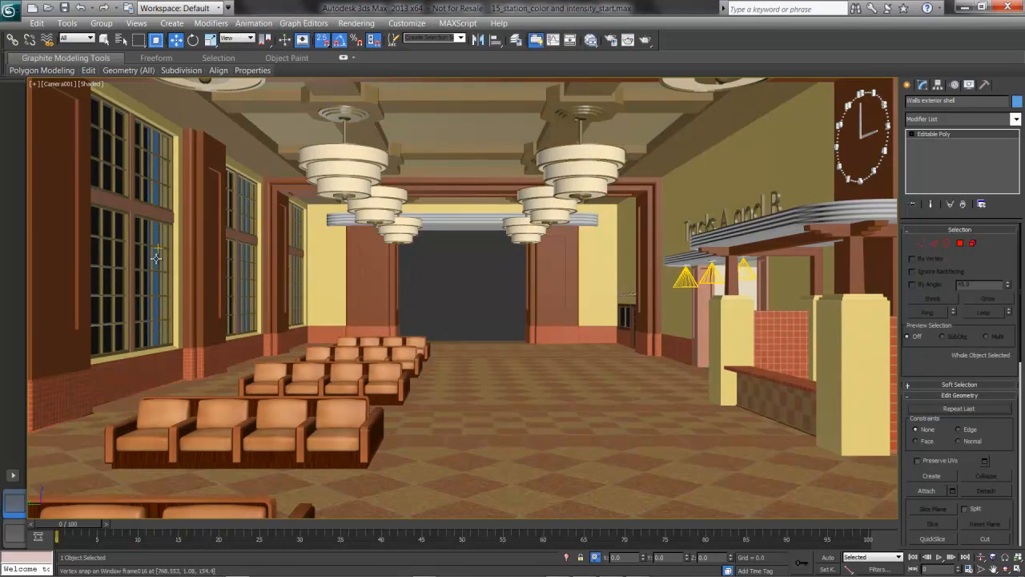
pyautogui.press('m')
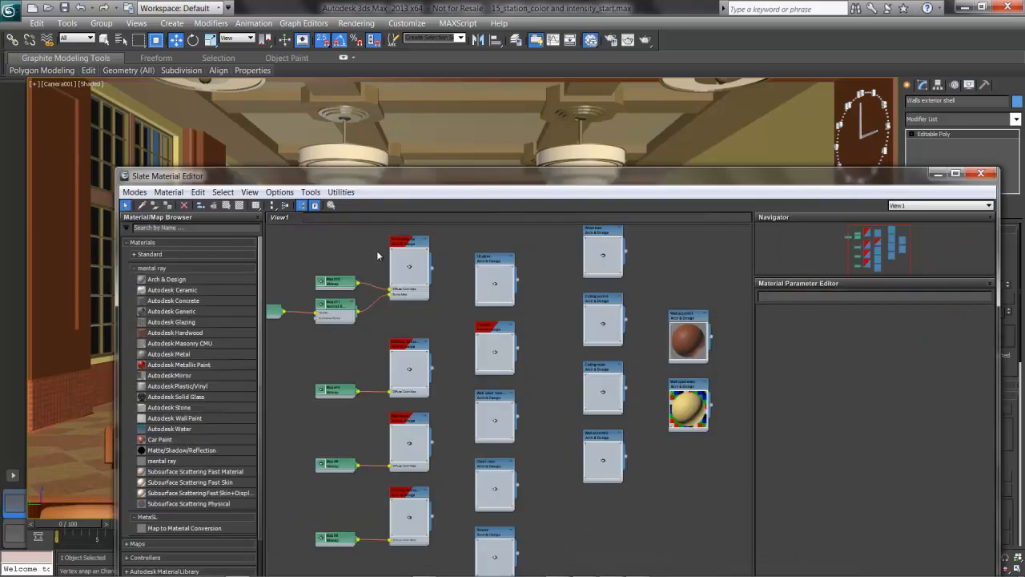
pyautogui.click(693, 386)
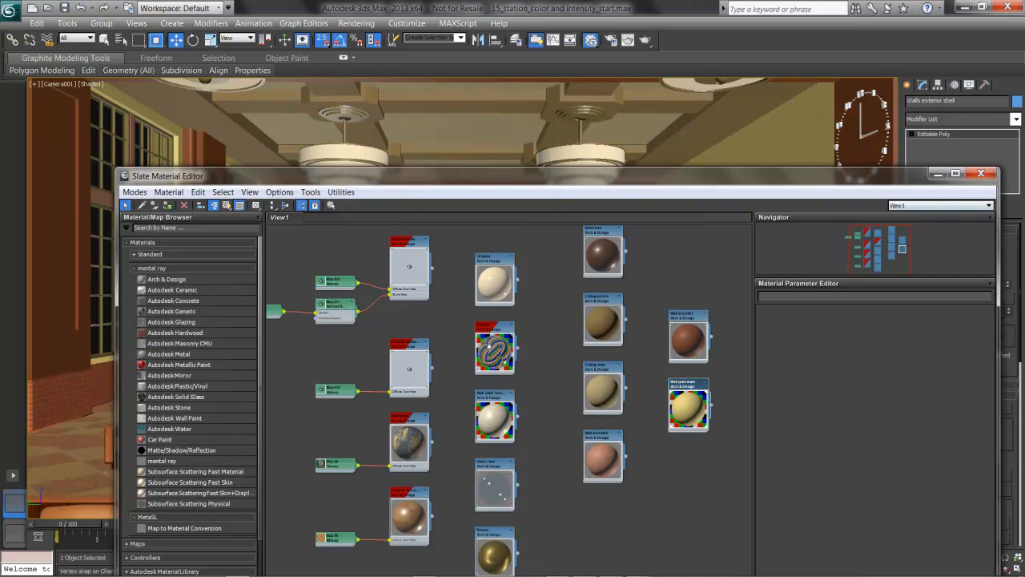
pyautogui.click(980, 173)
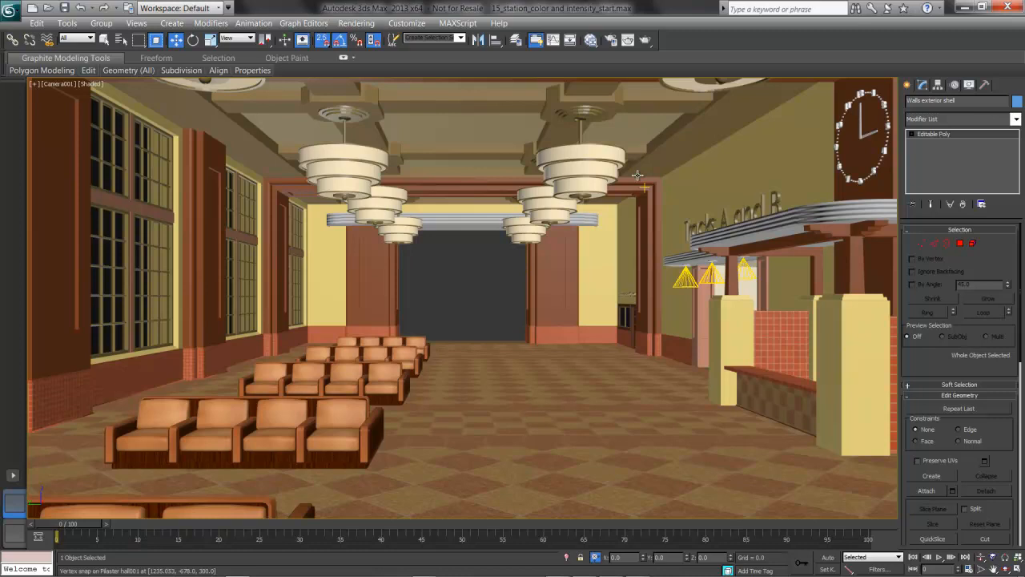
# Try the Indoor Daylight photographic exposure preset, replace it with Physically Based Lighting, Indoor Nighttime, and set the exposure value to 6.0.
pyautogui.press('8')
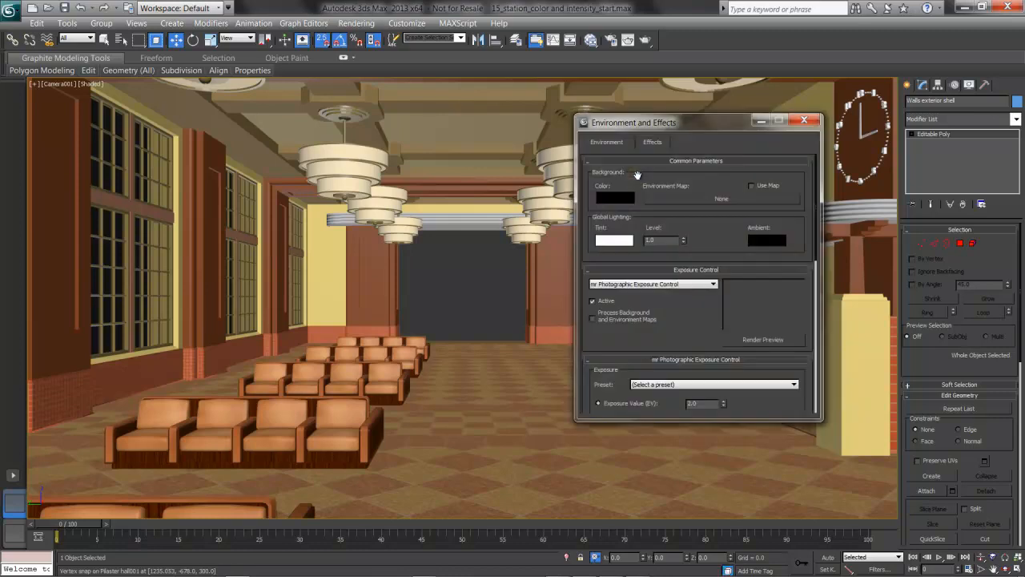
pyautogui.moveTo(696, 343); pyautogui.dragTo(702, 156)
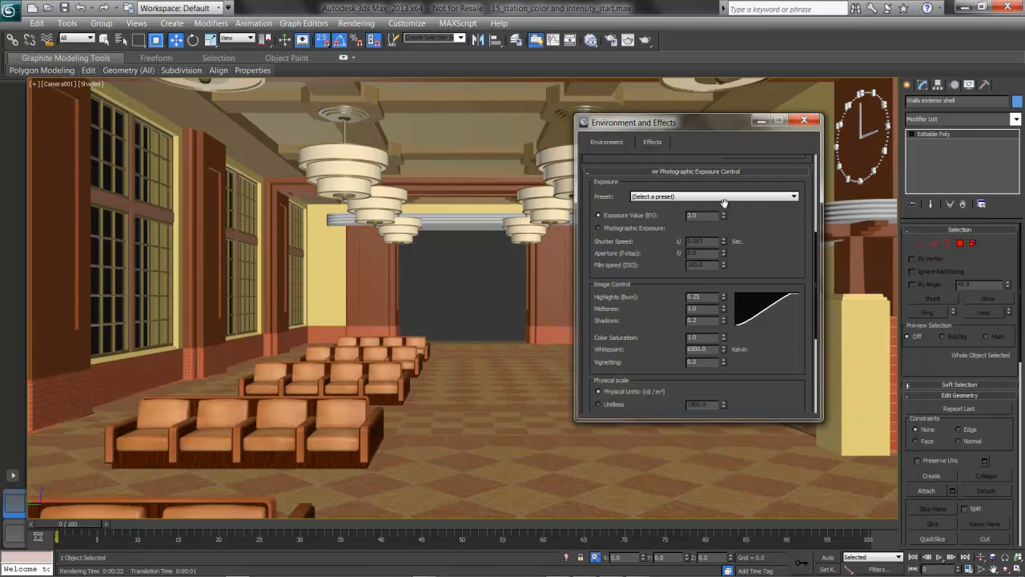
pyautogui.click(742, 196)
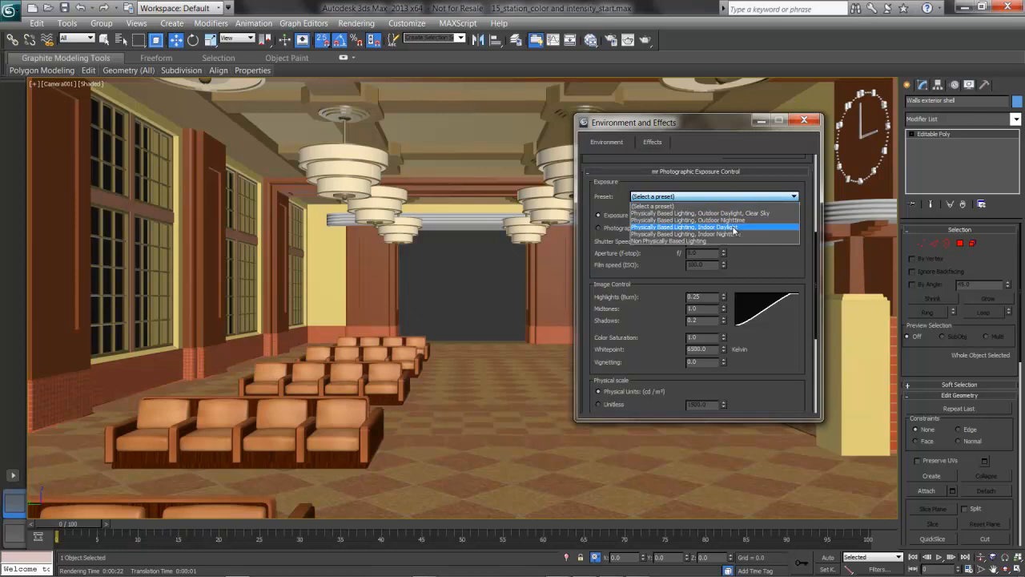
pyautogui.click(734, 228)
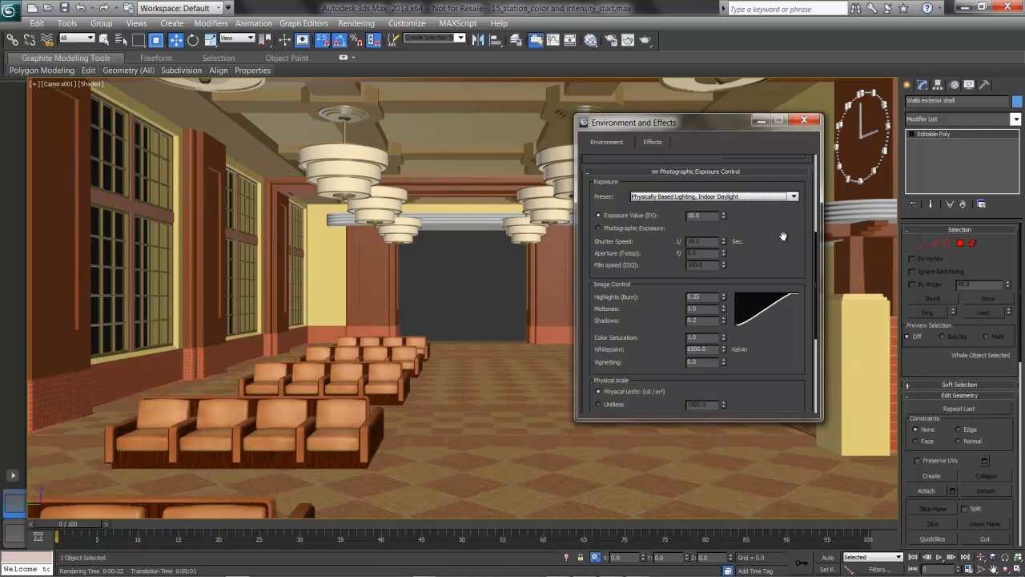
pyautogui.click(747, 197)
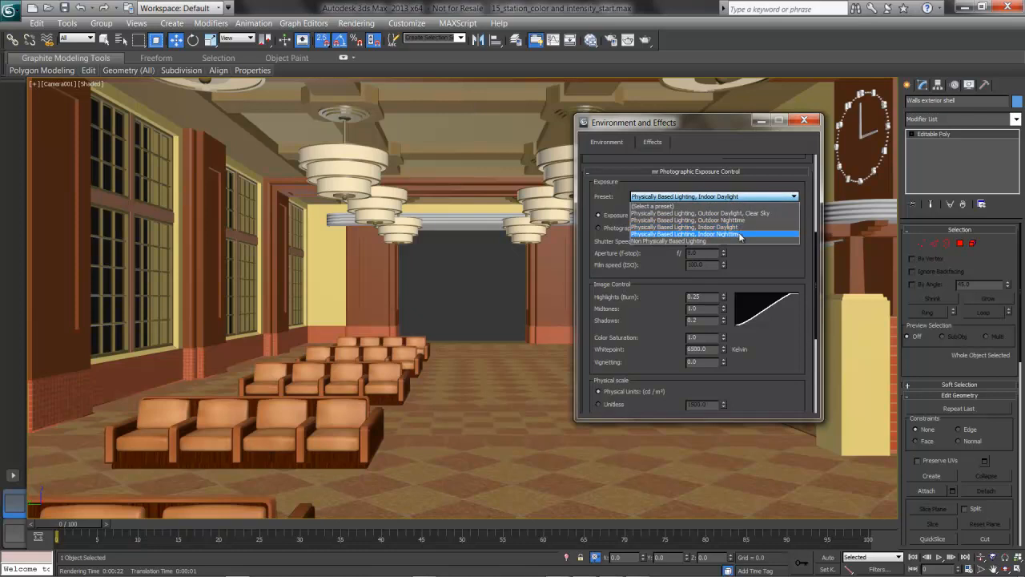
pyautogui.click(741, 235)
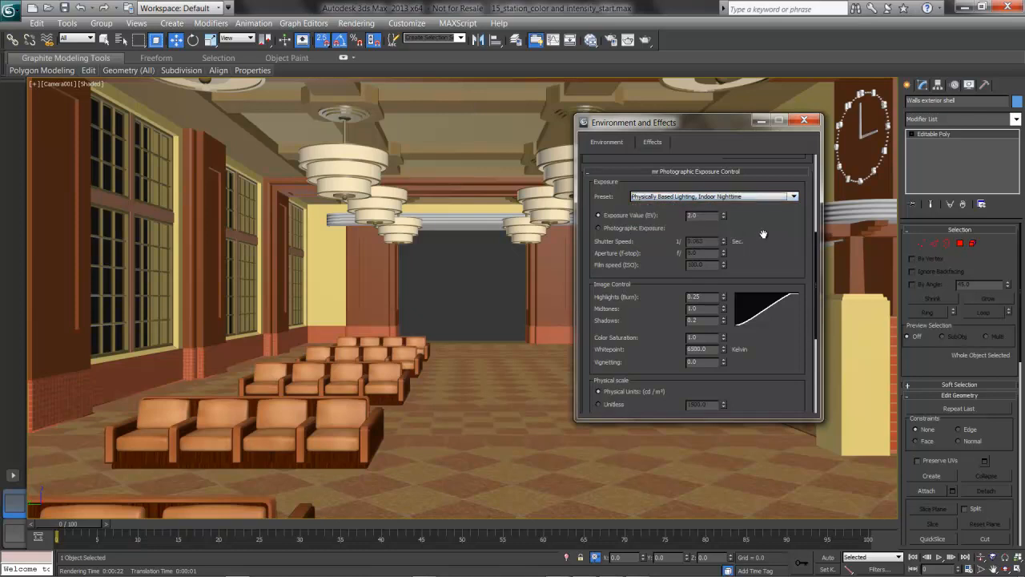
pyautogui.click(723, 212)
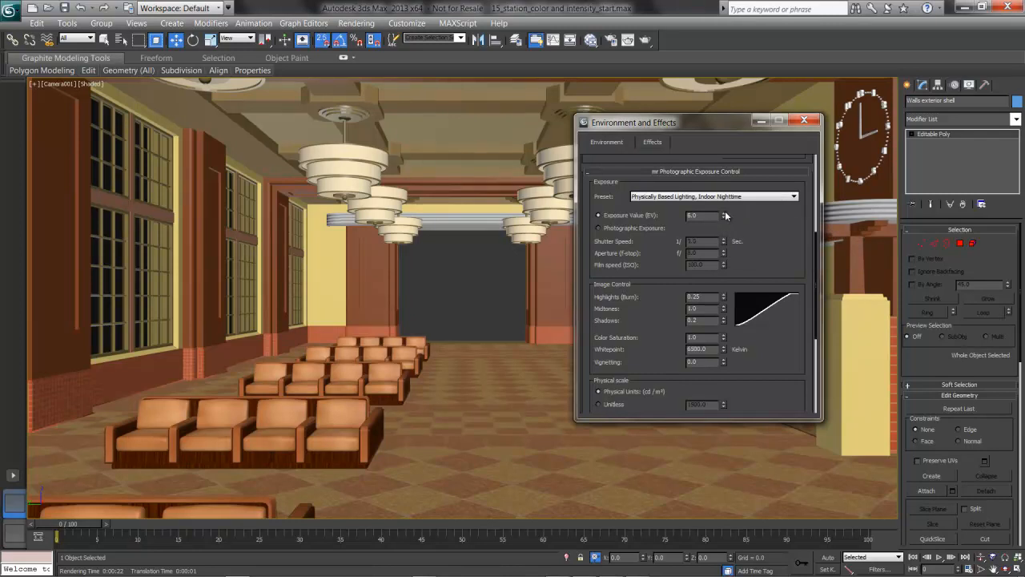
# Render the camera view with the new exposure, and close the rendered frame and the environment settings.
pyautogui.click(645, 40)
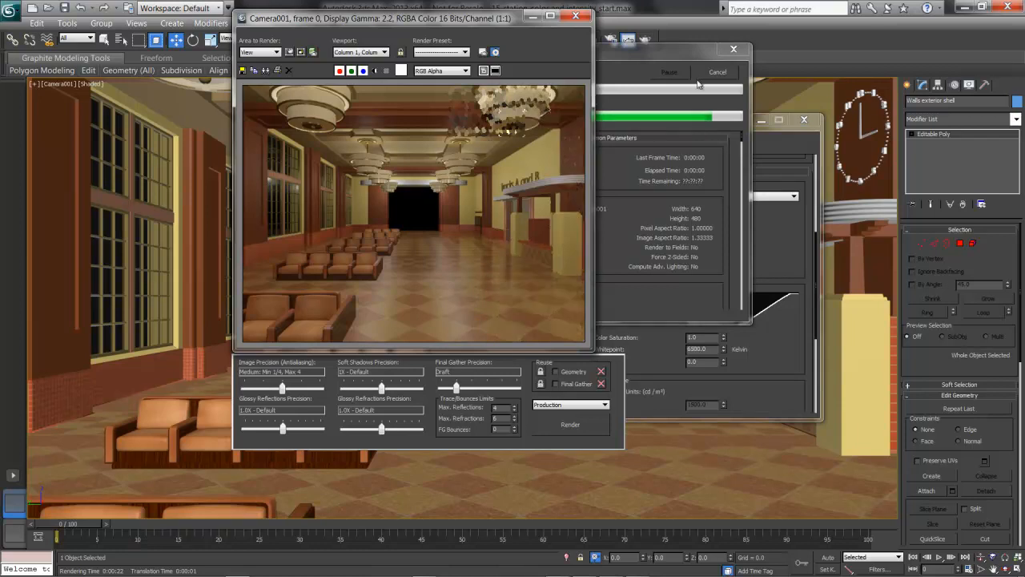
pyautogui.click(579, 17)
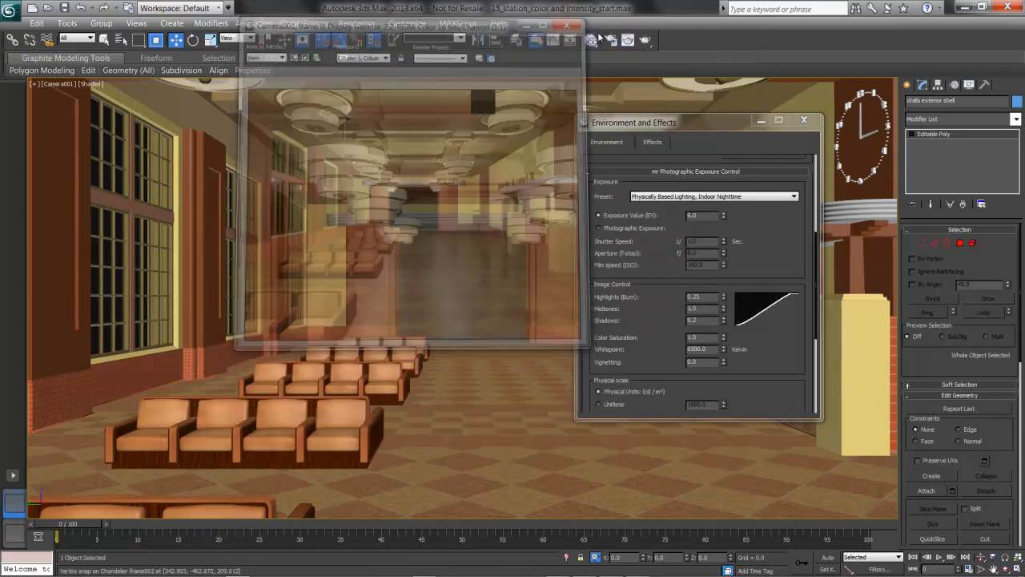
pyautogui.click(804, 120)
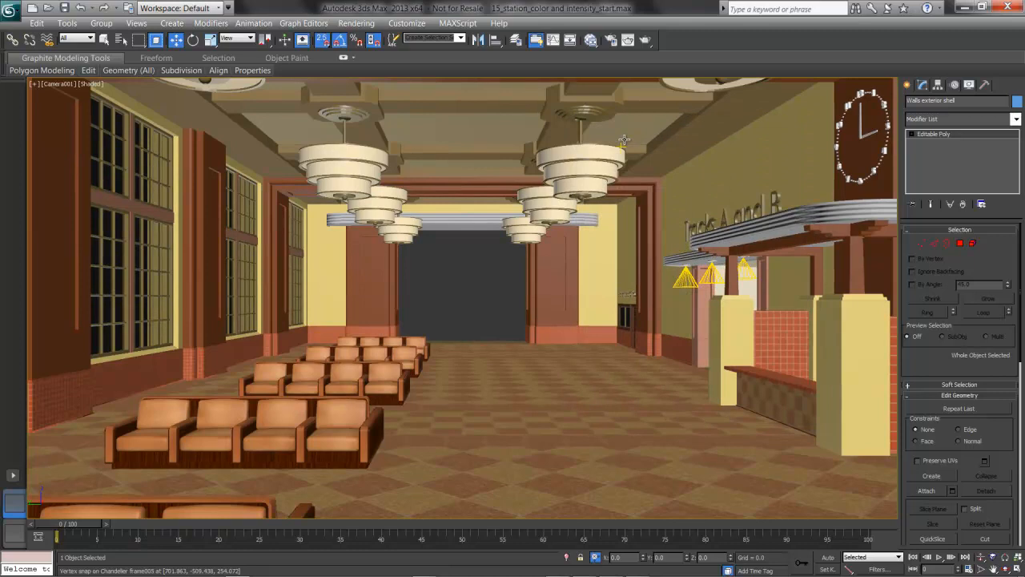
# Limit selection to lights only and select the light inside the front left chandelier.
pyautogui.click(88, 38)
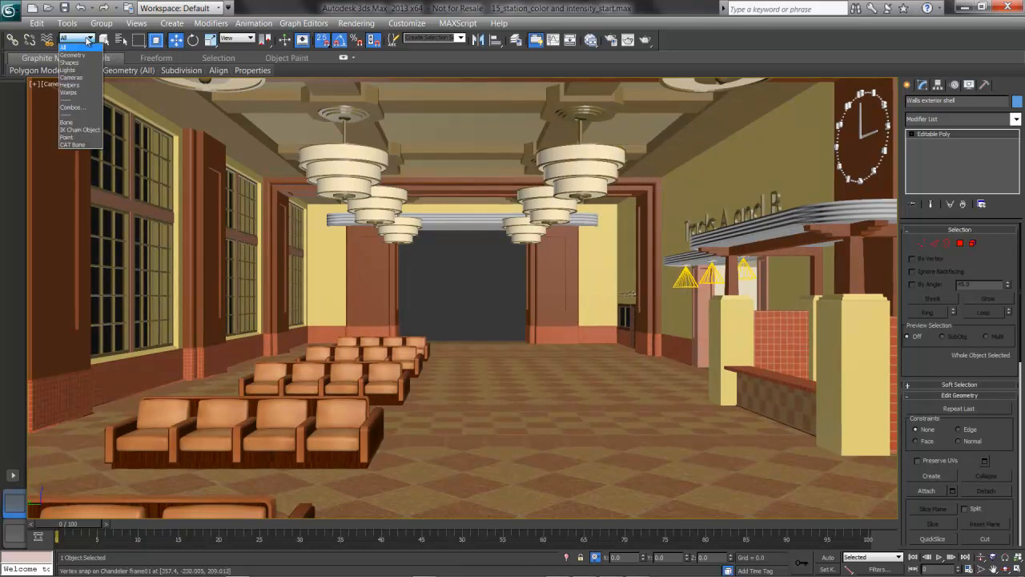
pyautogui.click(79, 70)
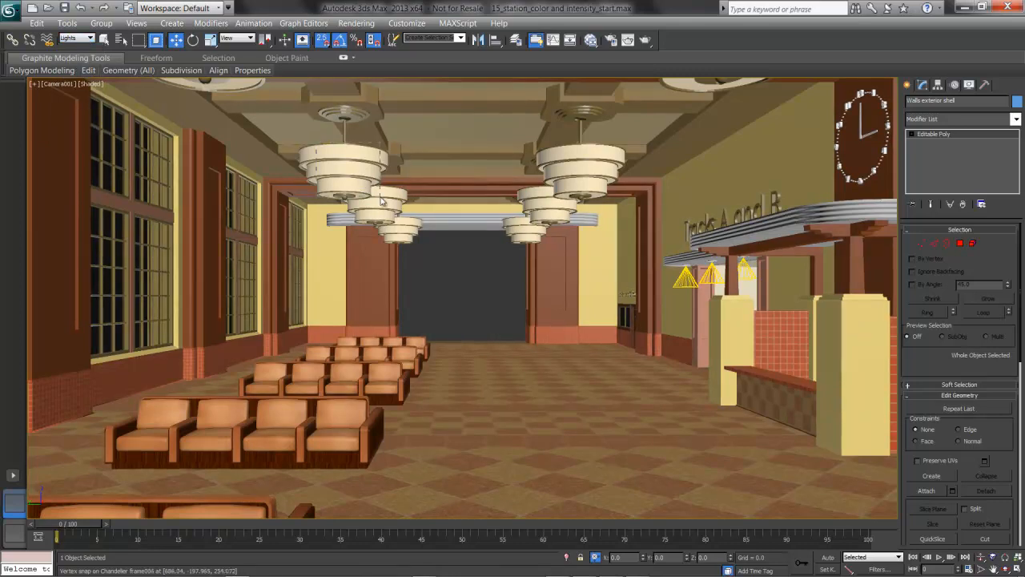
pyautogui.click(353, 185)
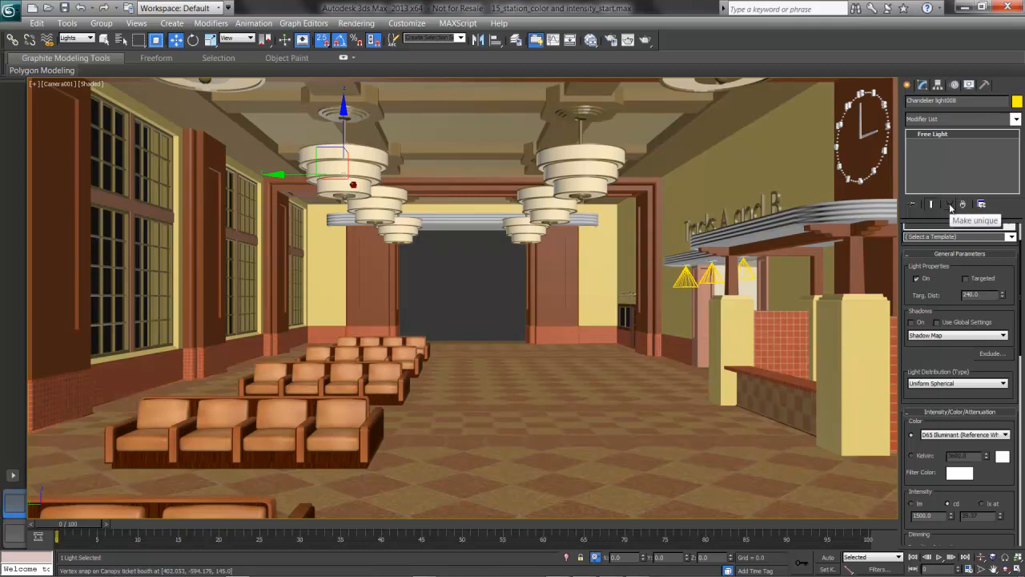
# Try the Fluorescent (Warm White) color on the chandelier light, start a test render and cancel it partway.
pyautogui.moveTo(928, 353); pyautogui.dragTo(956, 182)
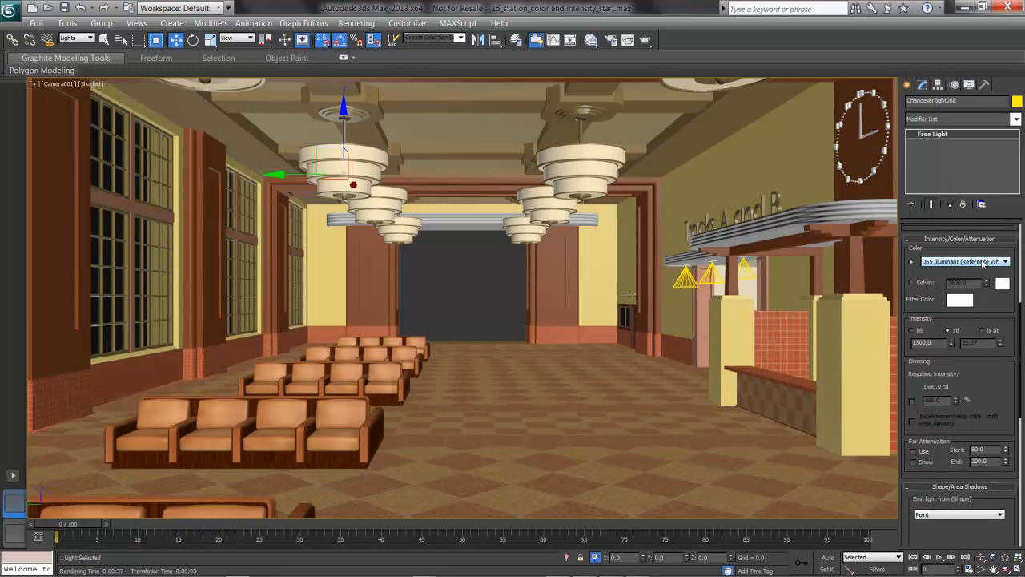
pyautogui.click(984, 261)
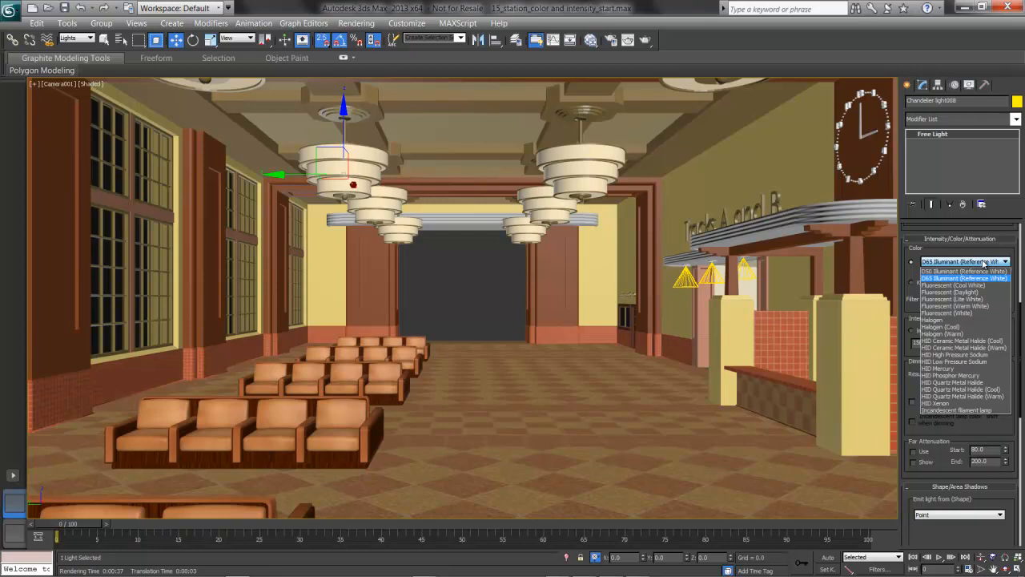
pyautogui.click(951, 306)
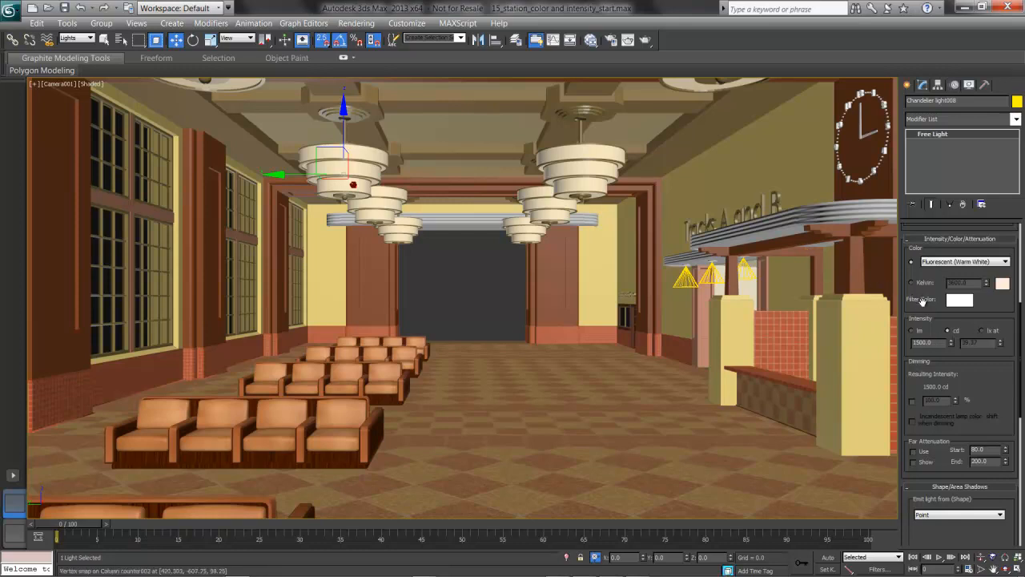
pyautogui.click(645, 42)
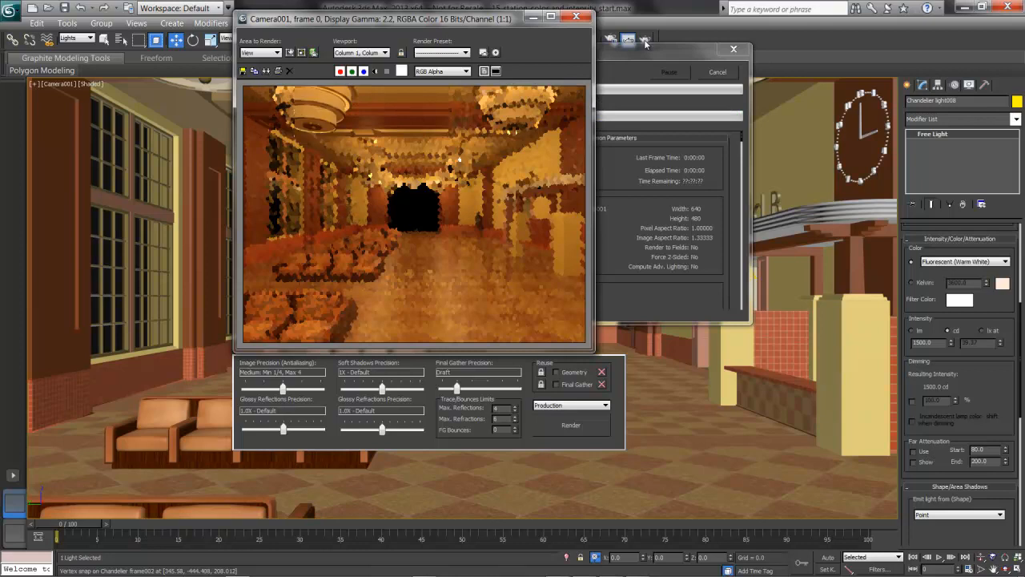
pyautogui.press('Escape')
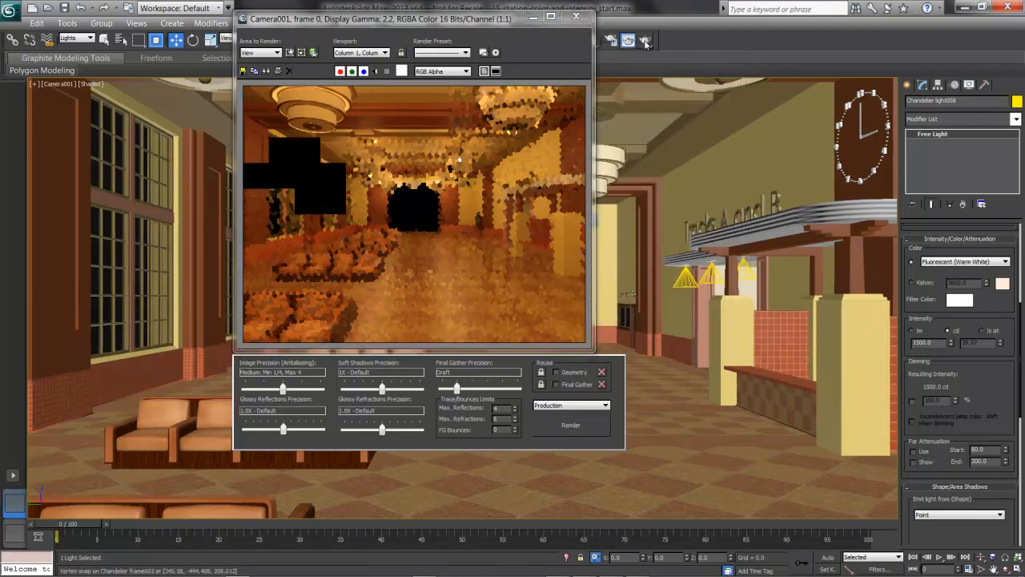
# Try the Fluorescent (White) color on the chandelier light and test-render the camera view.
pyautogui.click(950, 262)
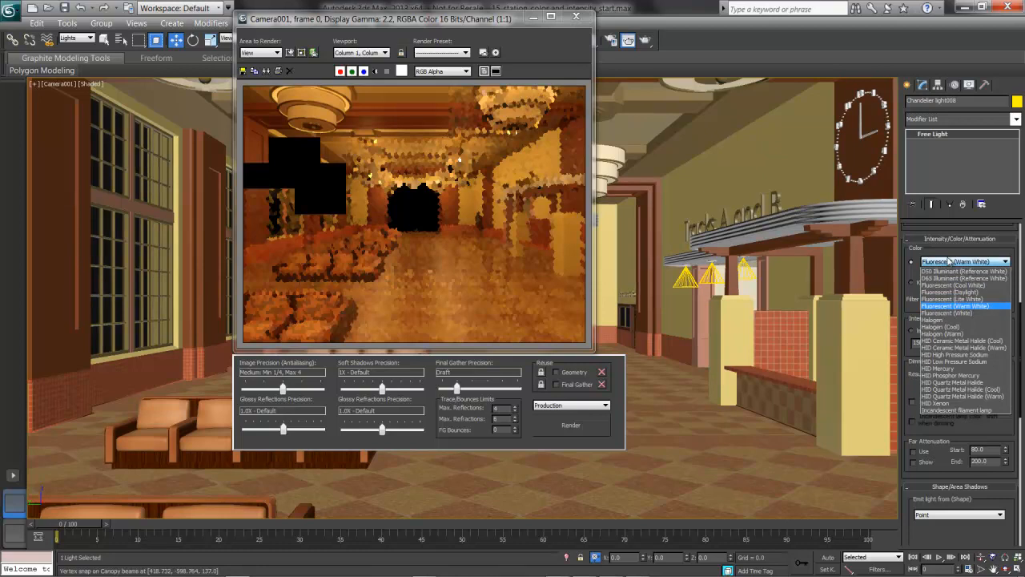
pyautogui.click(949, 313)
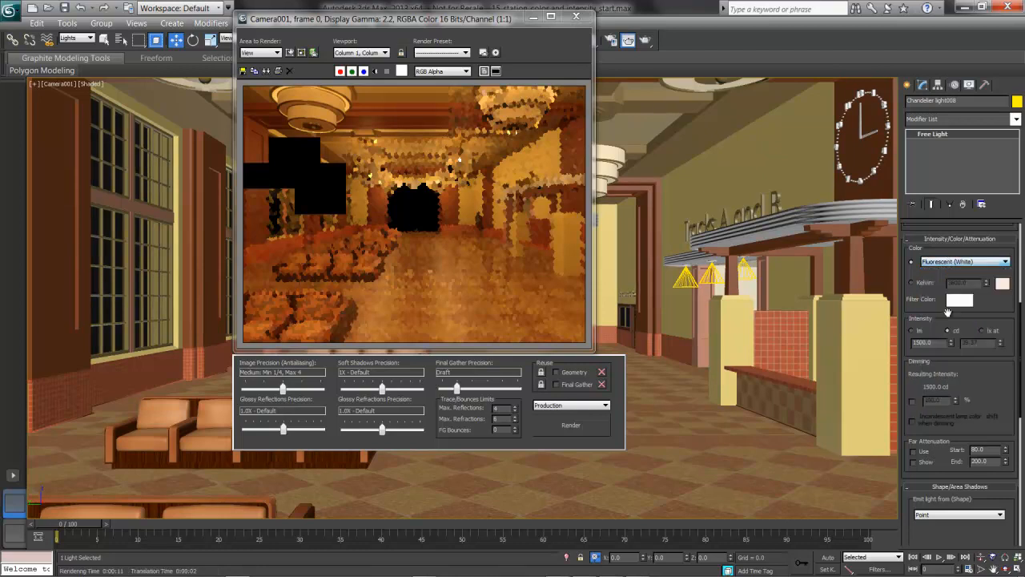
pyautogui.click(565, 425)
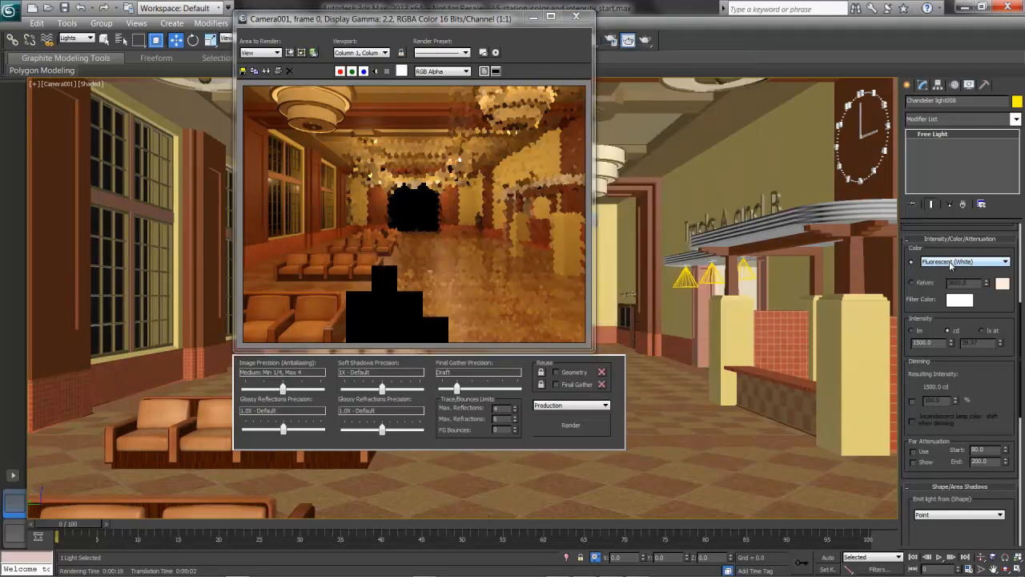
# Change the chandelier light's color to Fluorescent (Cool White) and test-render the camera view.
pyautogui.click(951, 262)
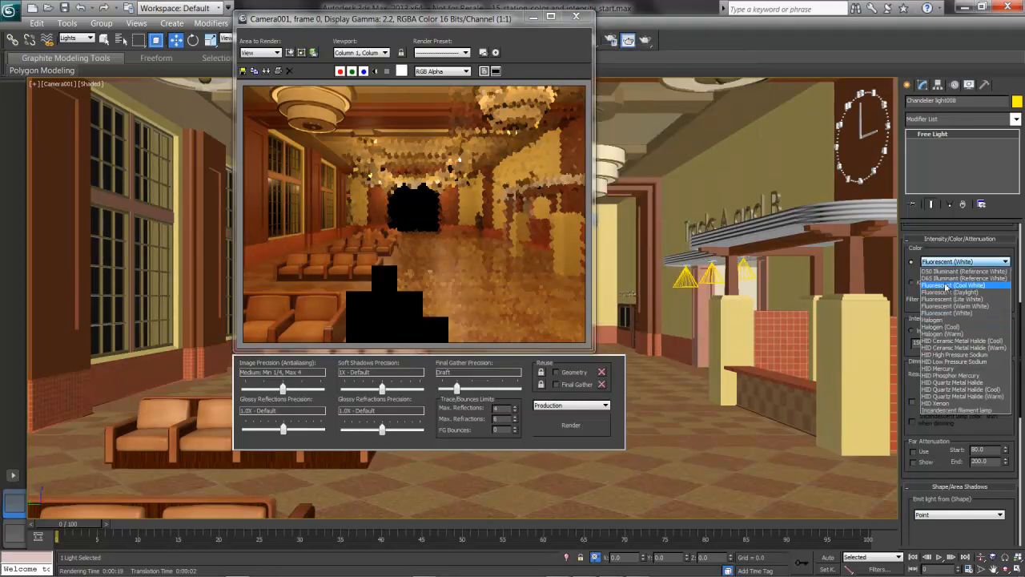
pyautogui.click(946, 285)
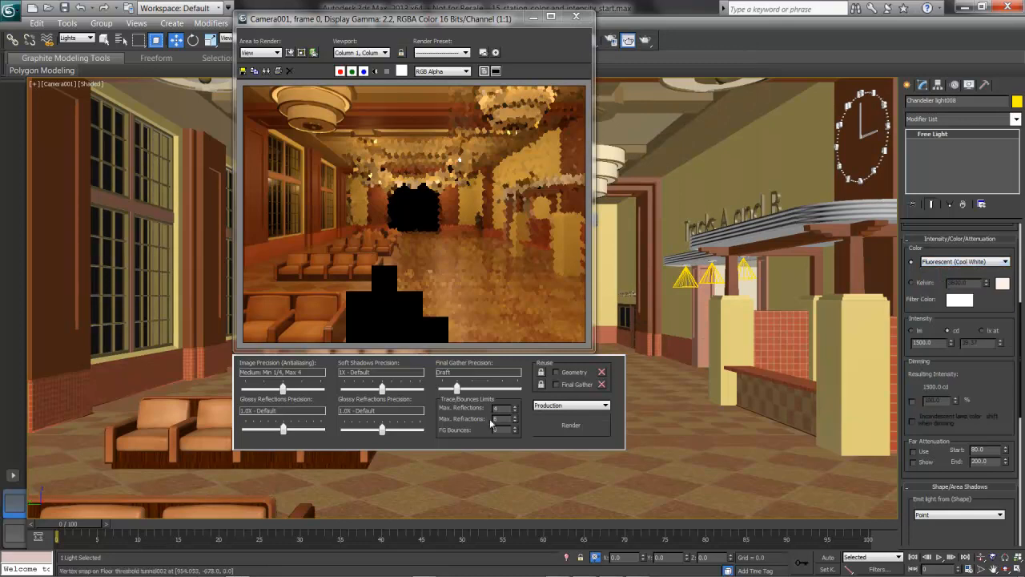
pyautogui.click(539, 427)
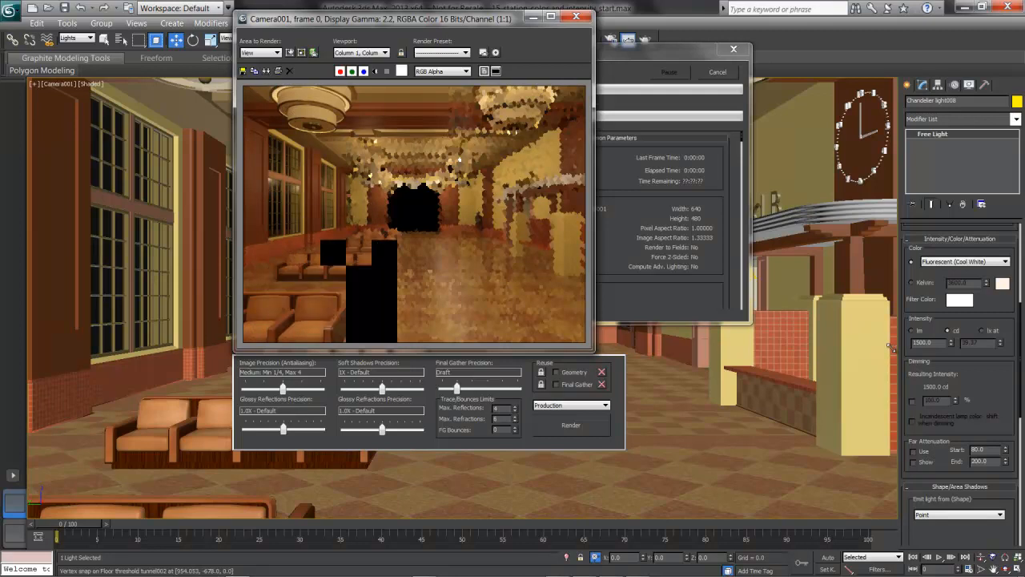
# Raise the chandelier light's intensity to 1800 cd and render the full camera view.
pyautogui.doubleClick(935, 341)
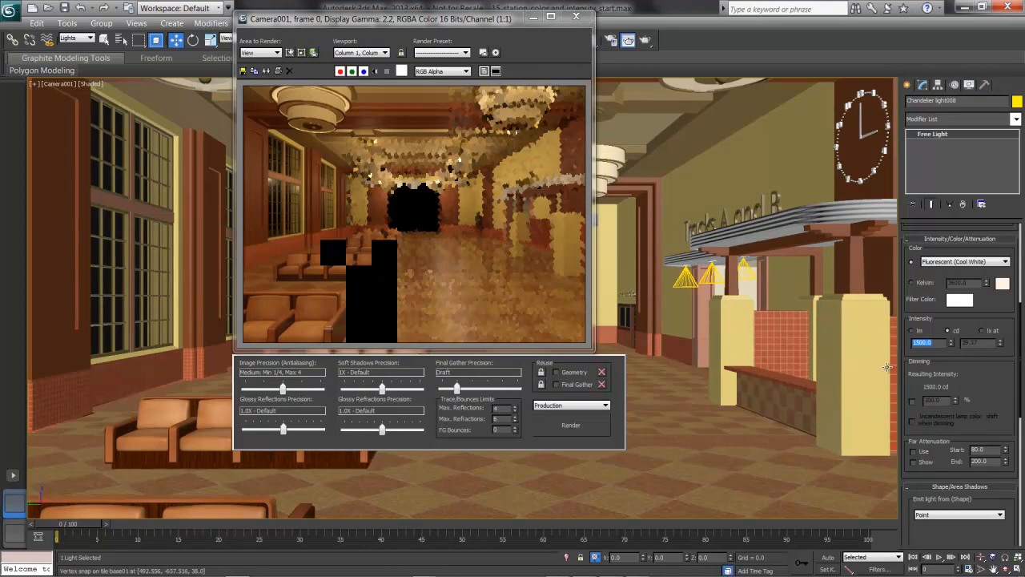
pyautogui.write('18')
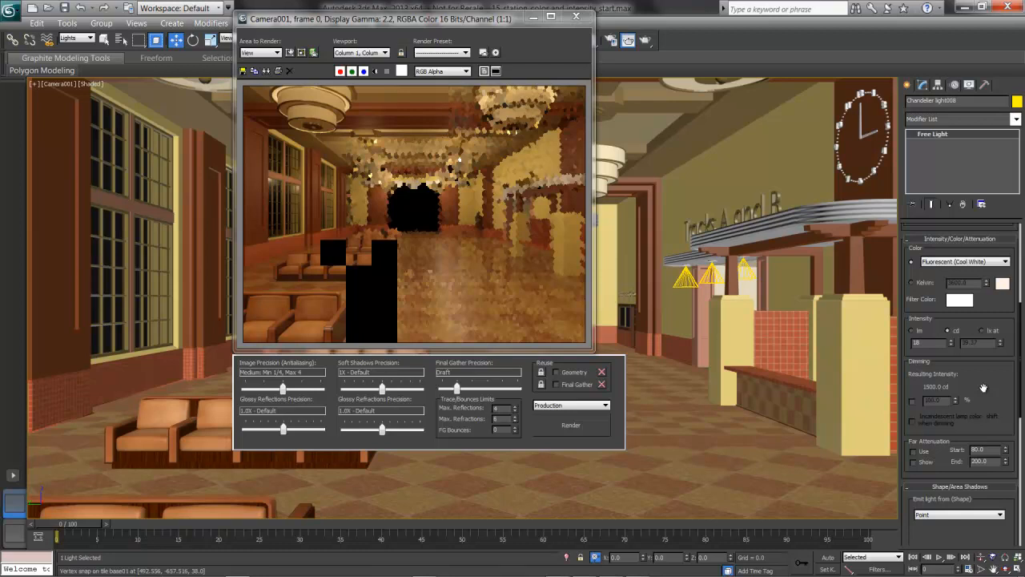
pyautogui.press('Return')
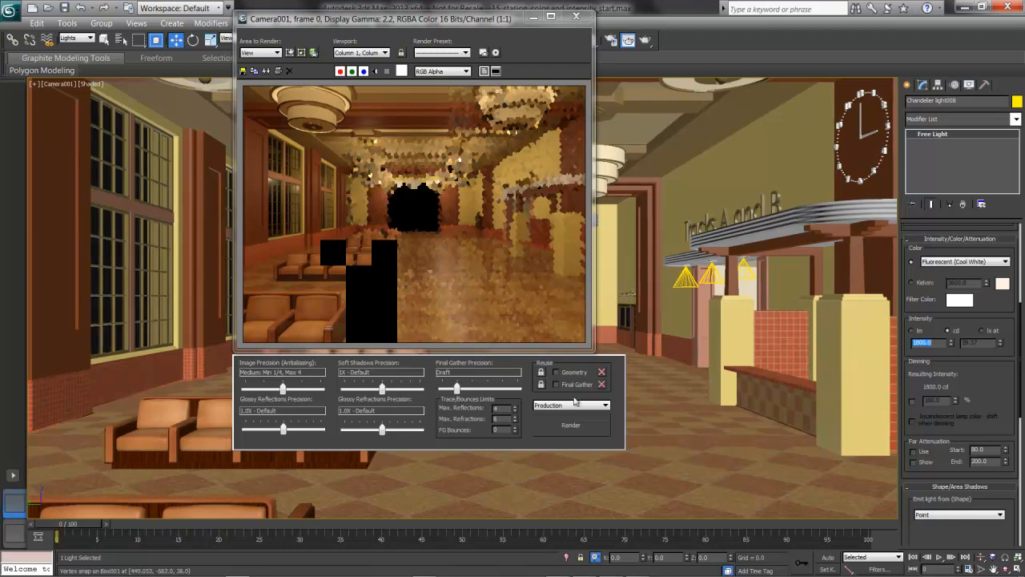
pyautogui.click(540, 428)
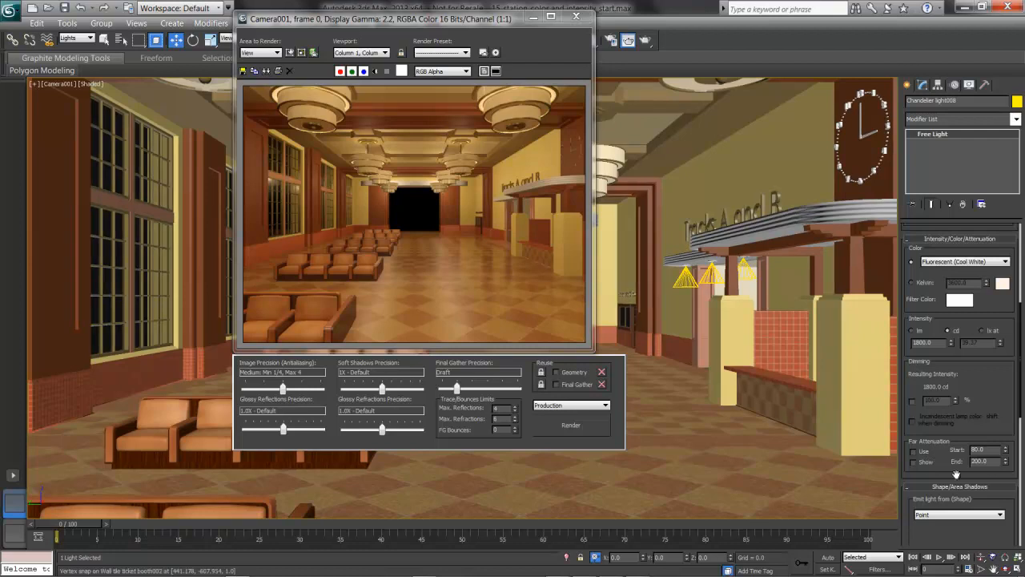
# Review the available photometric light templates without applying one, and close the rendered frame.
pyautogui.scroll(4, 919, 275)
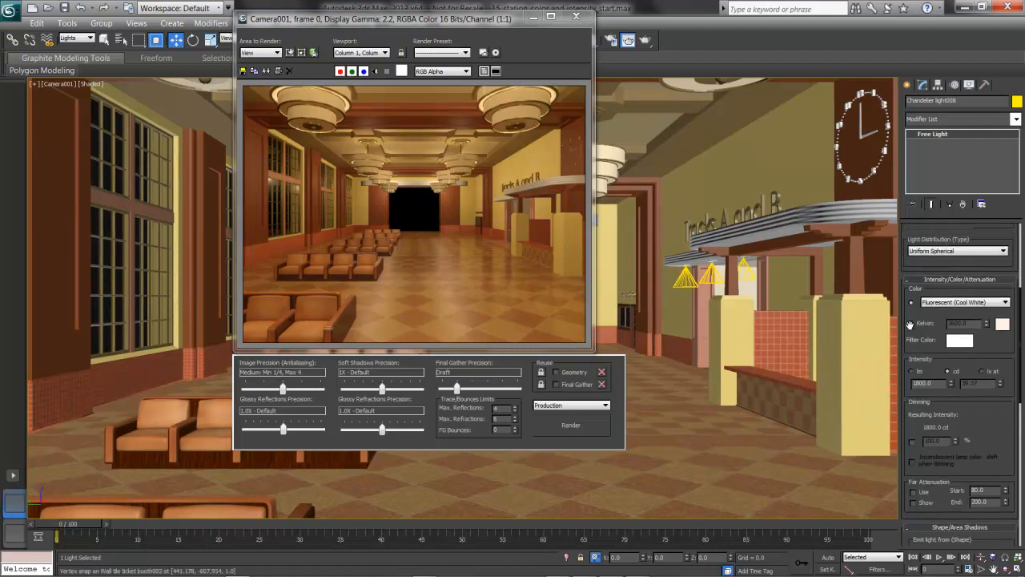
pyautogui.scroll(4, 909, 298)
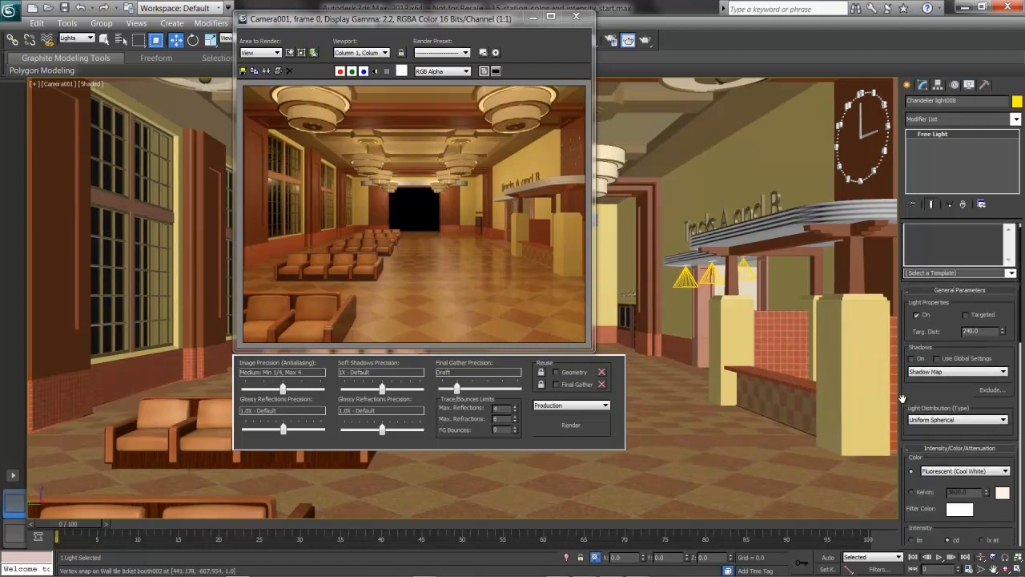
pyautogui.click(1011, 285)
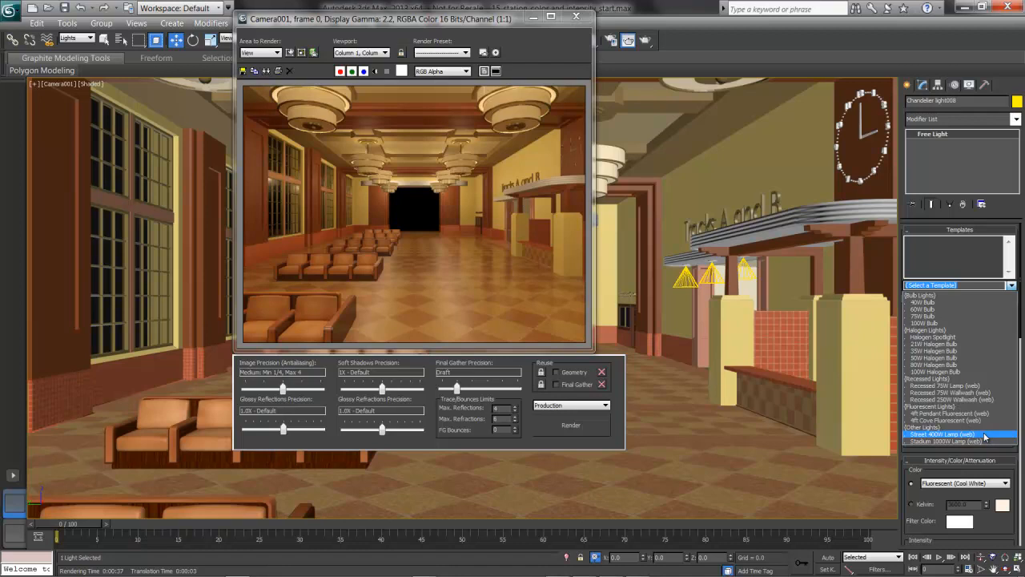
pyautogui.click(905, 219)
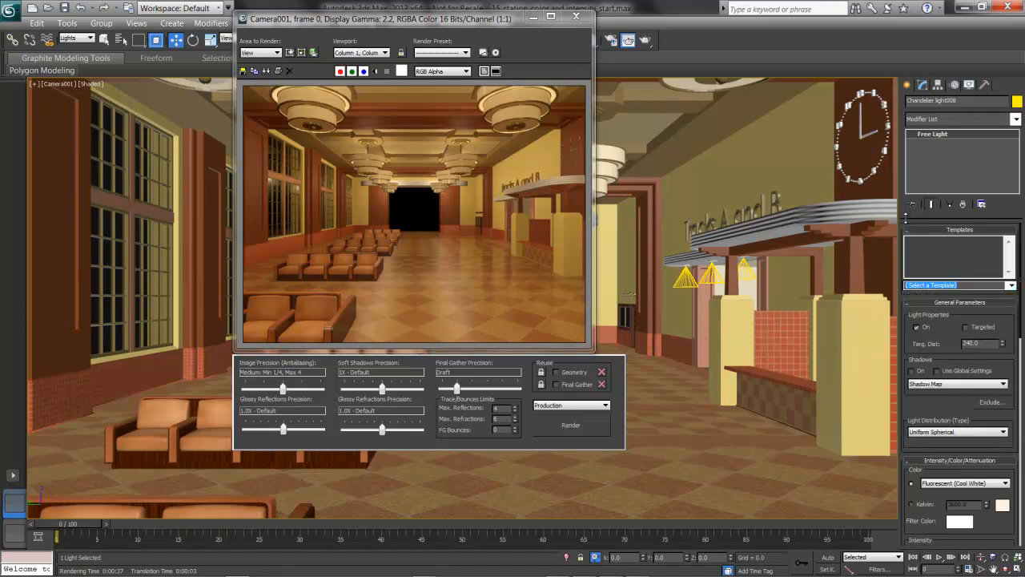
pyautogui.moveTo(929, 404); pyautogui.dragTo(928, 230)
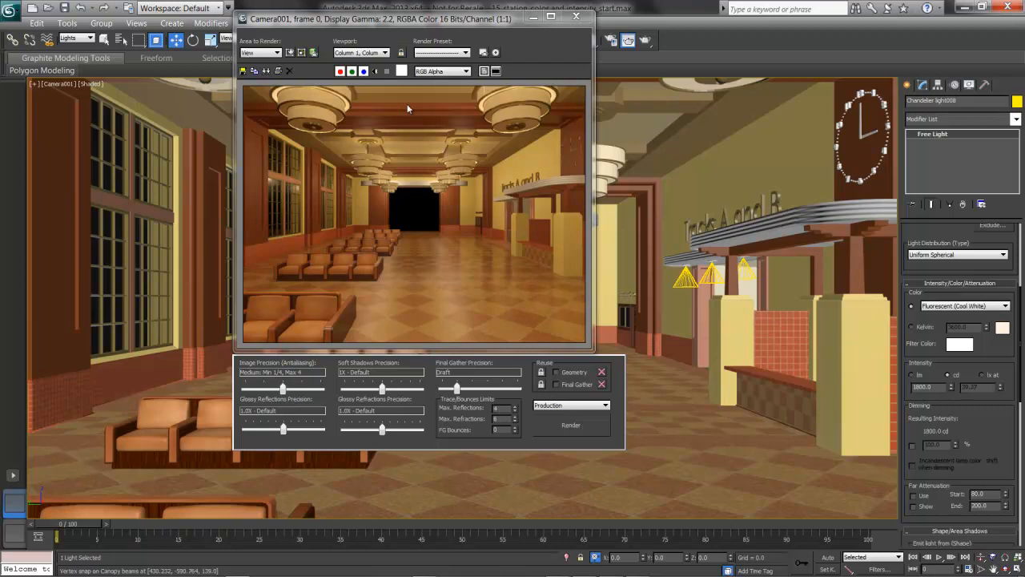
pyautogui.click(575, 16)
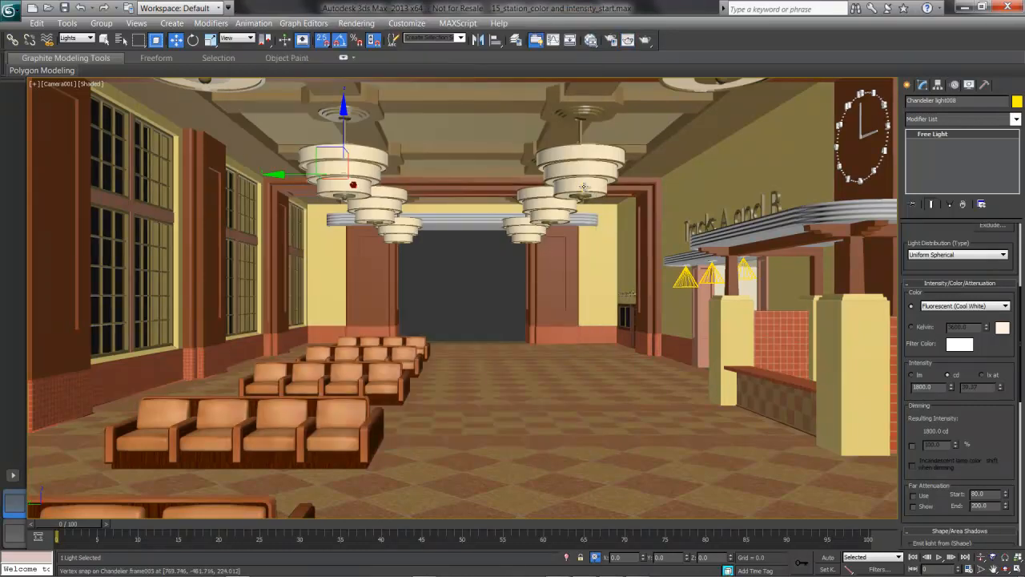
# Filter the scene object list to show only lights and select the directional light FDirect001.
pyautogui.press('h')
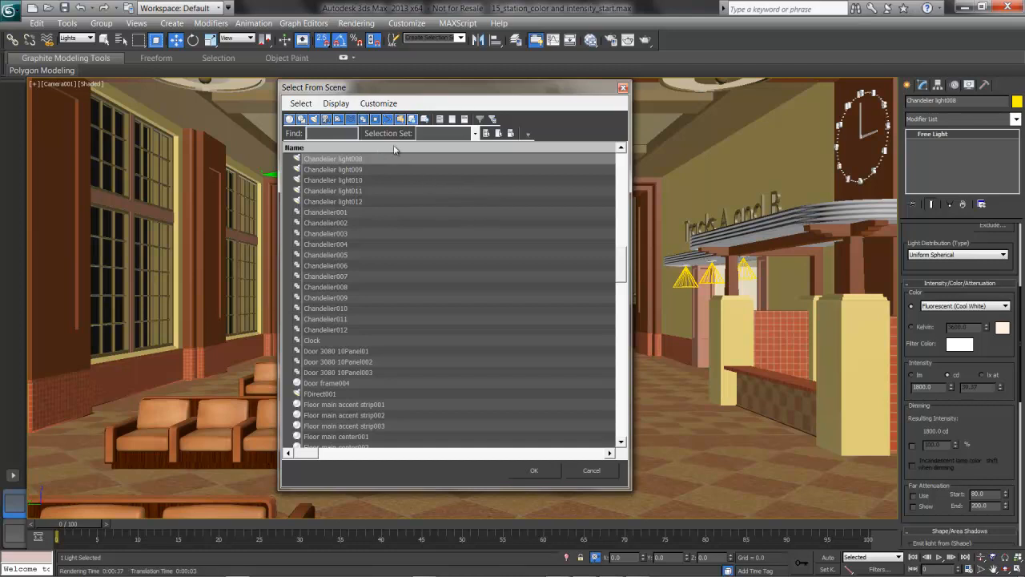
pyautogui.click(451, 120)
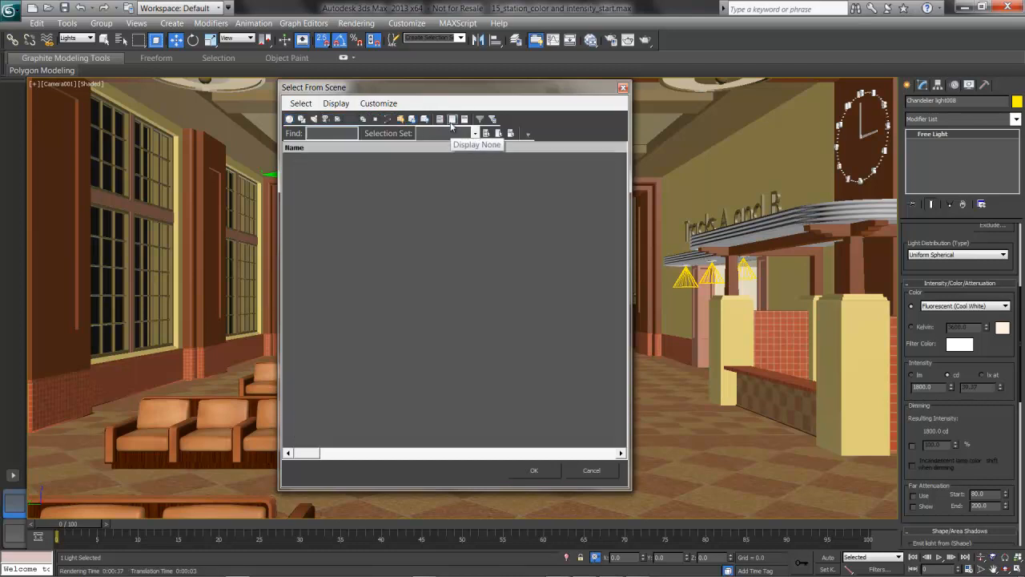
pyautogui.click(314, 122)
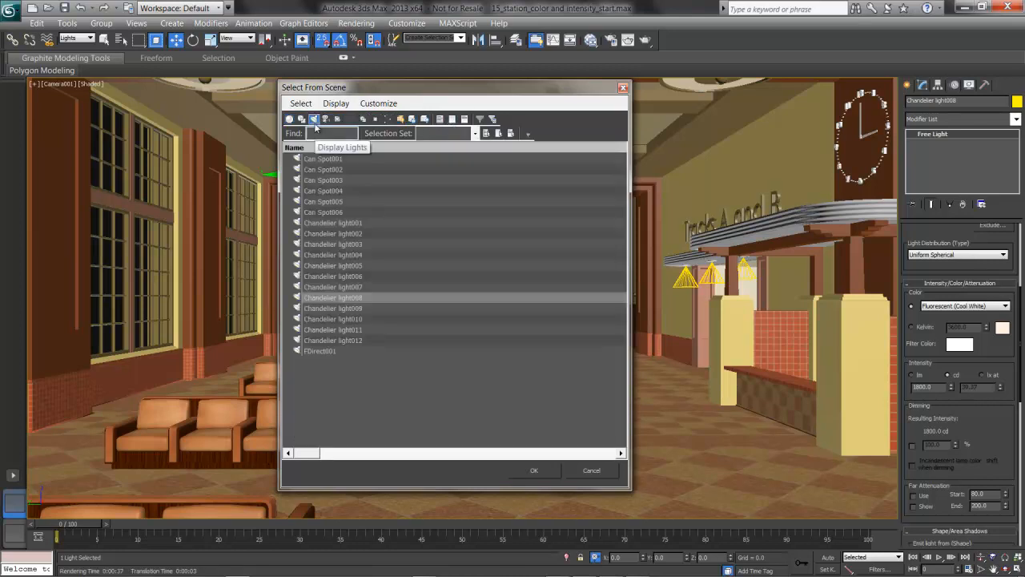
pyautogui.click(324, 352)
pyautogui.click(534, 470)
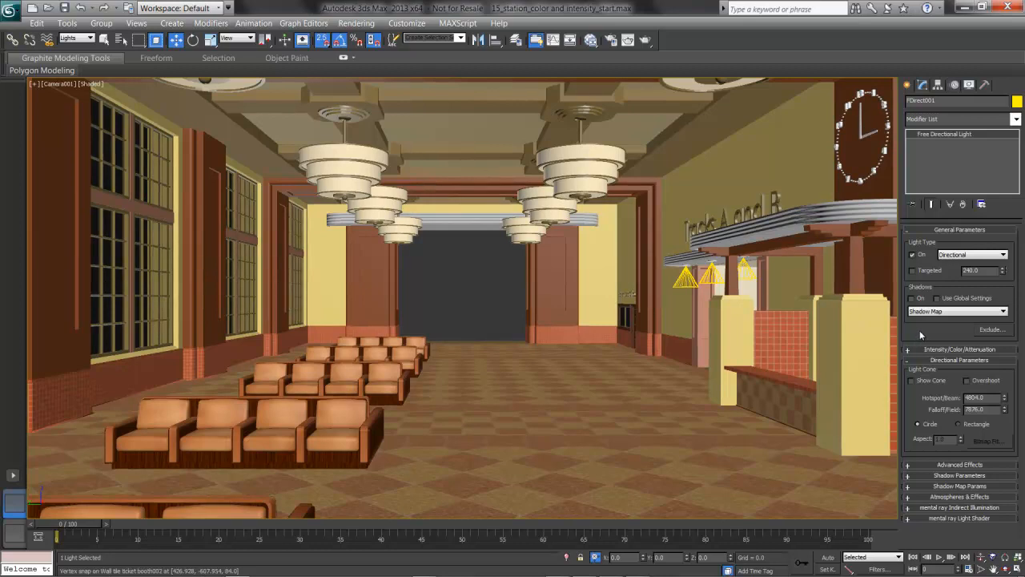
# Turn on shadows for the directional light and set their type to Ray Traced Shadows.
pyautogui.click(912, 298)
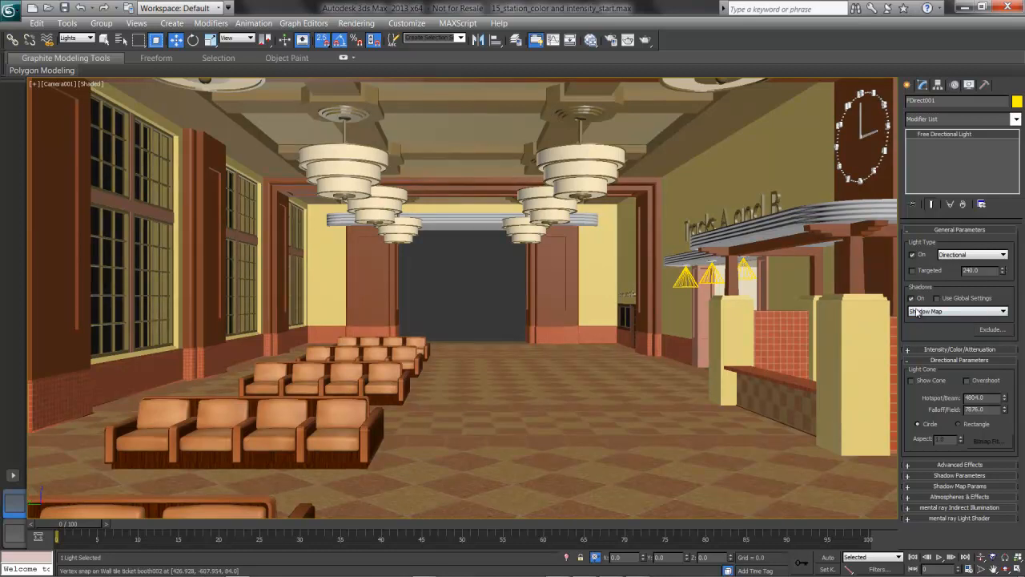
pyautogui.click(918, 311)
pyautogui.click(917, 349)
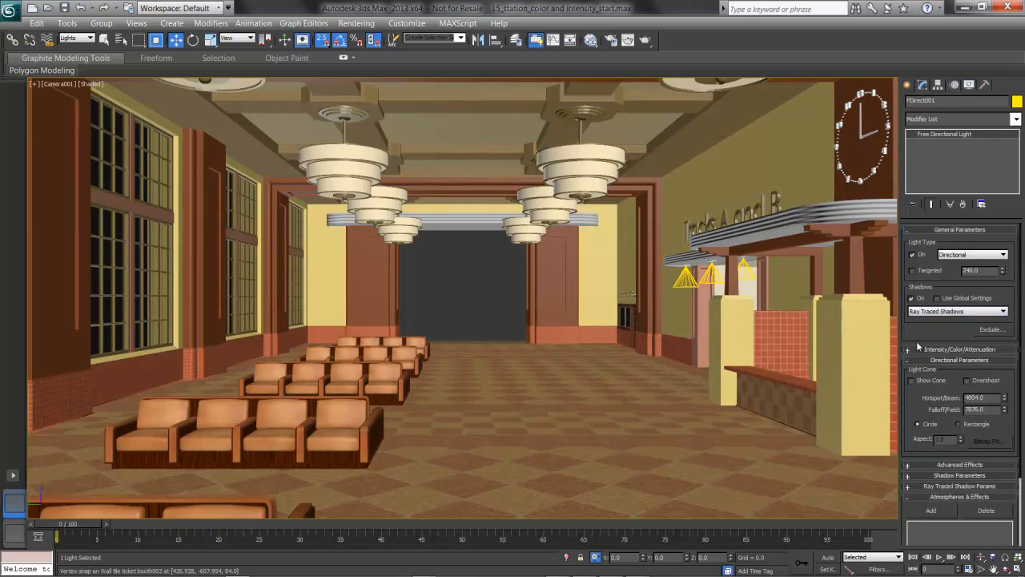
# Tint the directional light's color a very pale yellow by slightly reducing its blue component.
pyautogui.click(921, 350)
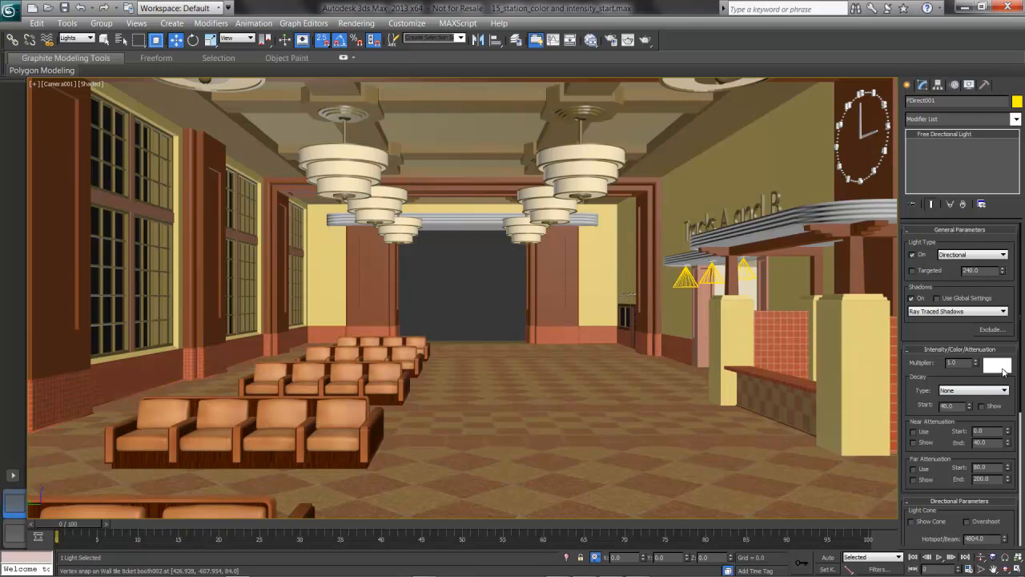
pyautogui.click(1001, 367)
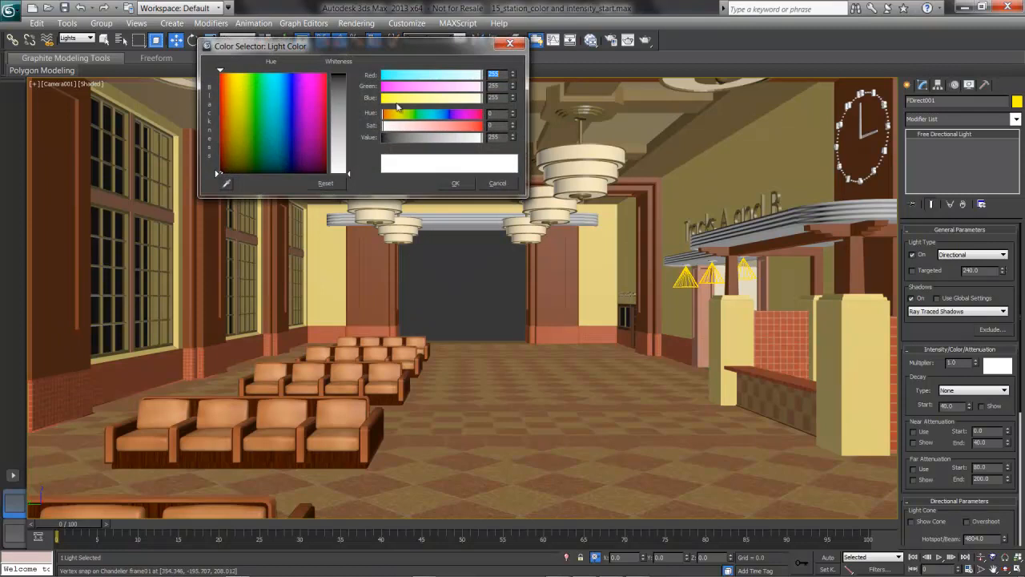
pyautogui.moveTo(470, 99); pyautogui.dragTo(471, 97)
pyautogui.click(455, 184)
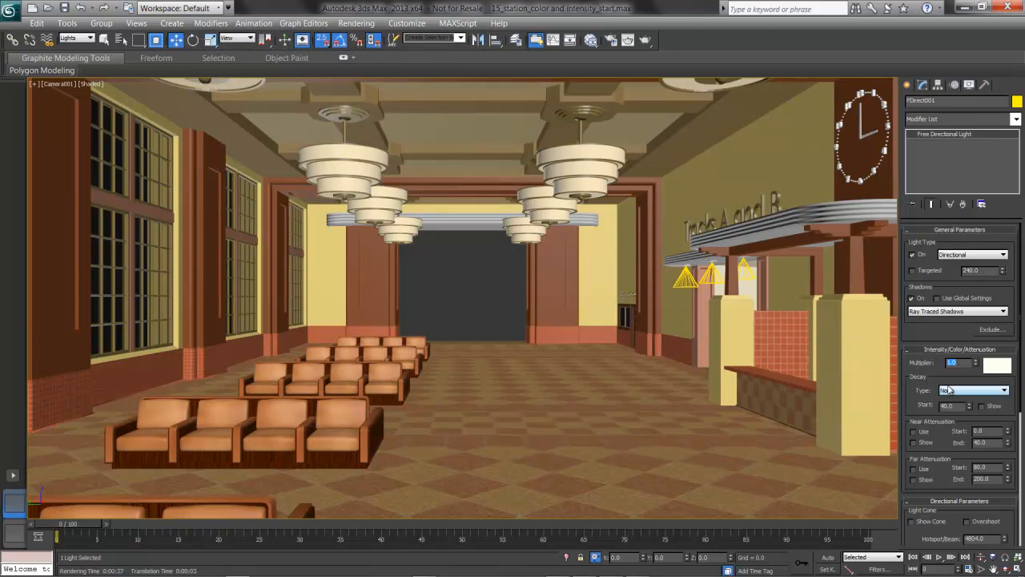
# Test-render the directional light with a multiplier of 12, cancel it, set the multiplier to 300 and render again.
pyautogui.click(645, 40)
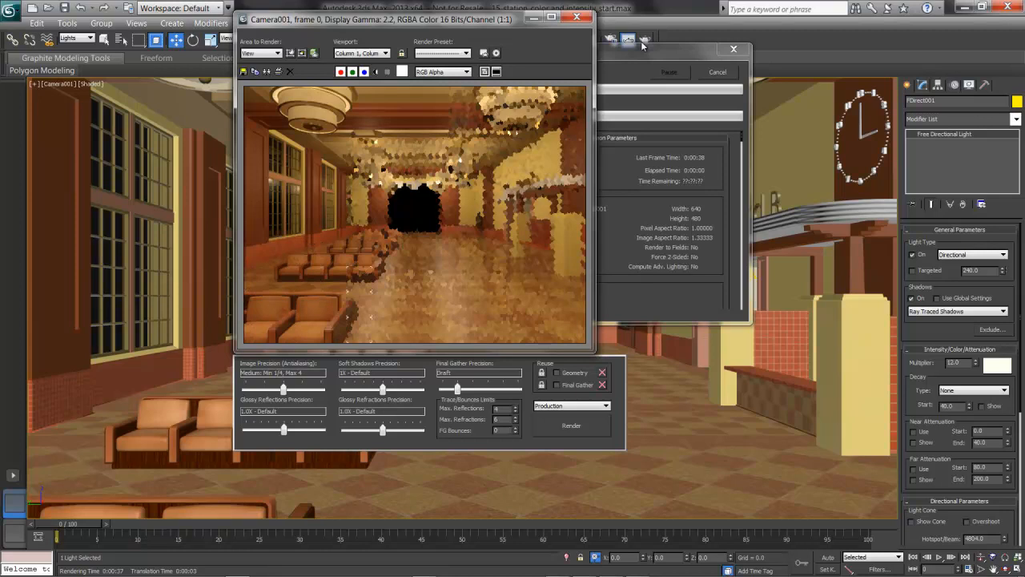
pyautogui.click(726, 73)
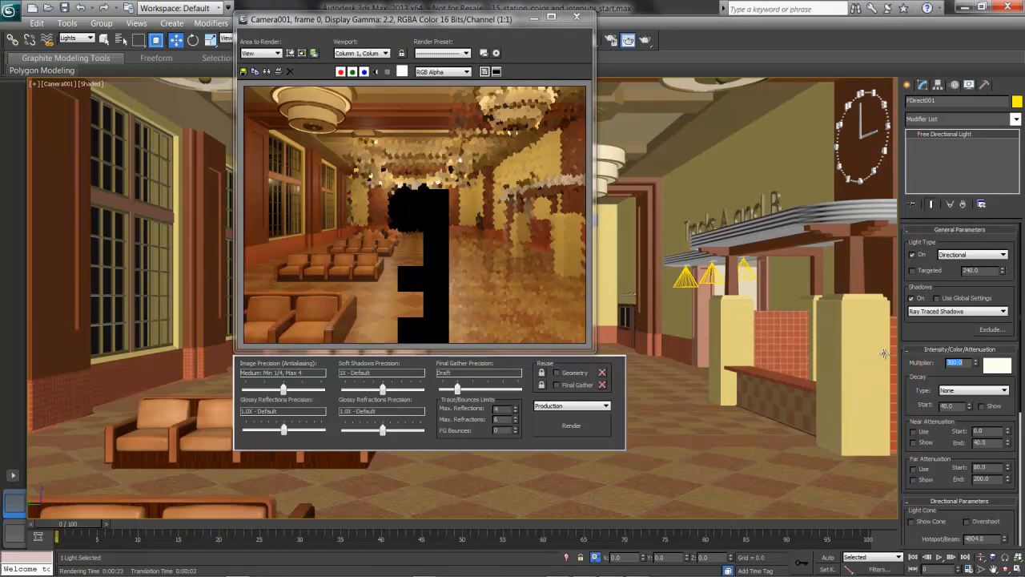
pyautogui.click(589, 428)
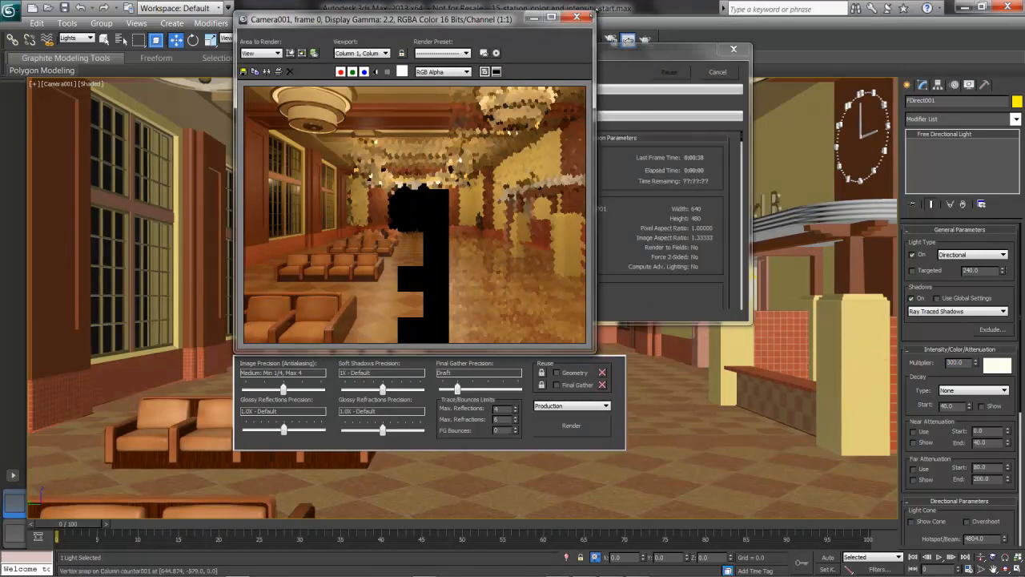